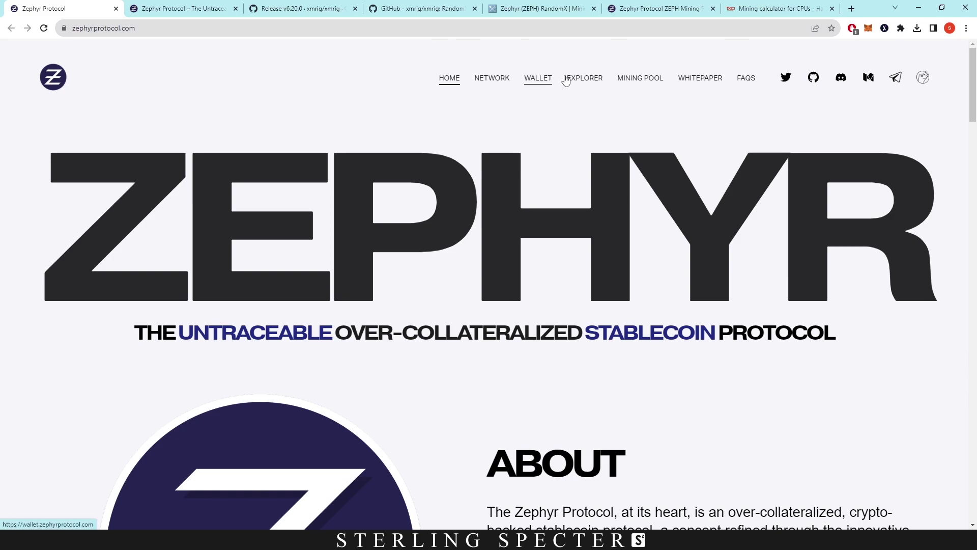
Step: Check the empty ZEPH, ZSD and ZRS balances, then display the primary account's receiving address
key(ctrl+Tab)
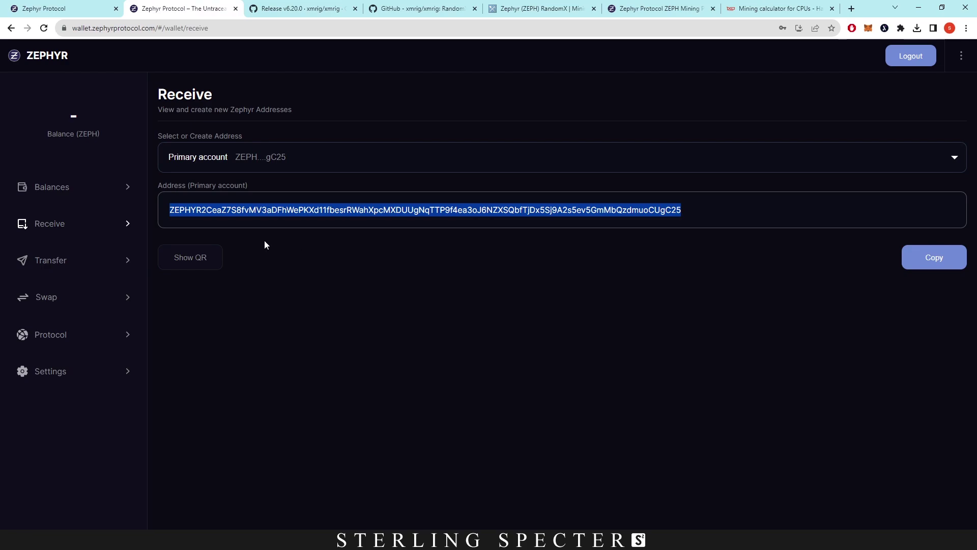
click(76, 190)
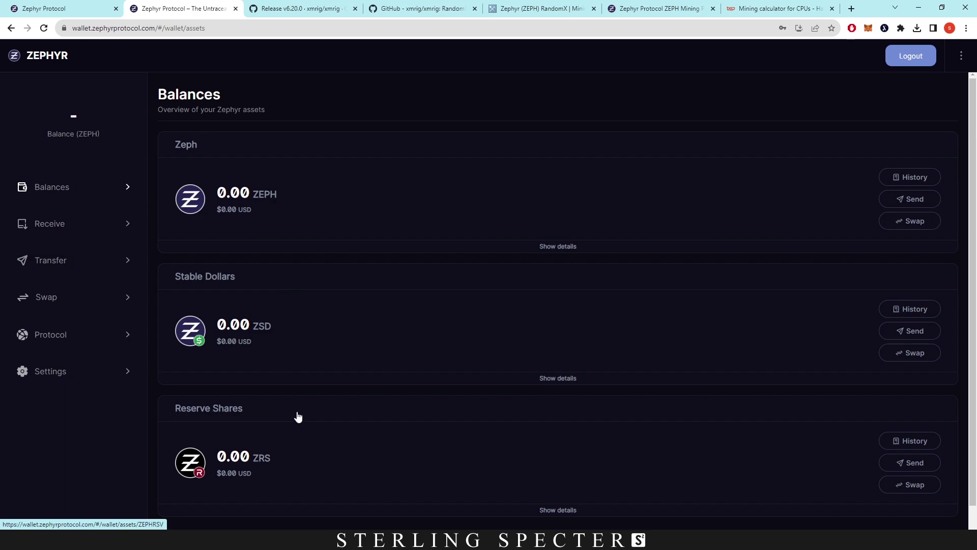
click(65, 226)
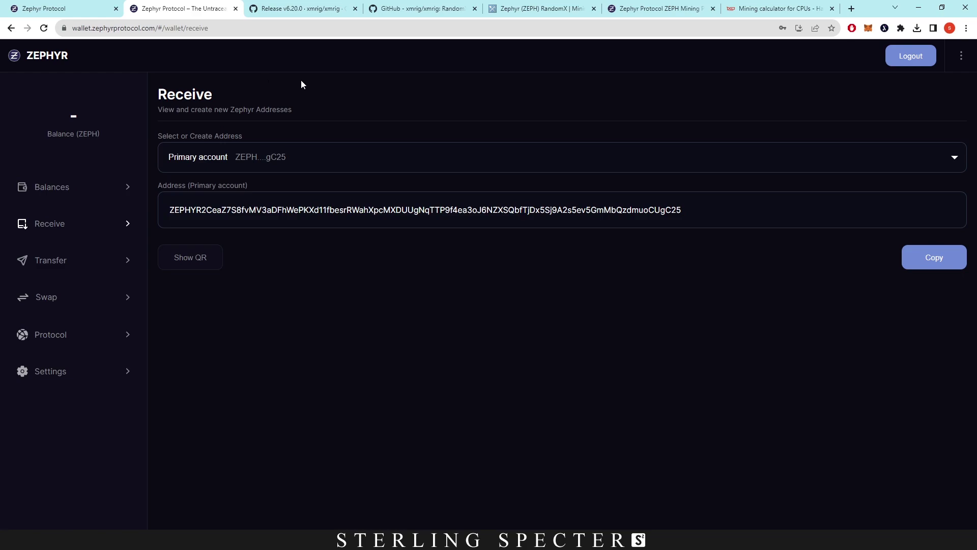
Step: Read the xmrig v6.20.0 release notes down to the assets and bring up the xmrig-6.20.0 folder
click(308, 7)
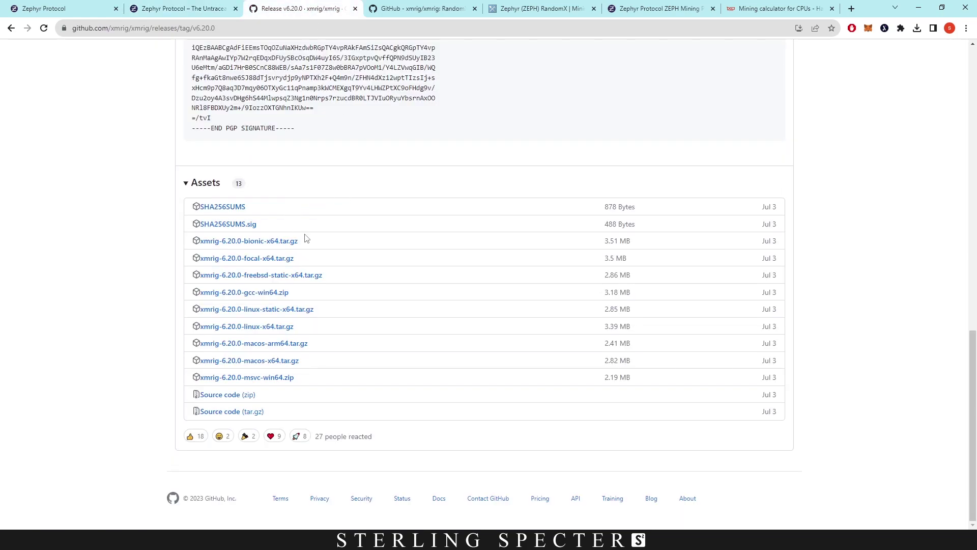
scroll(311, 234, up, 3)
scroll(310, 234, up, 10)
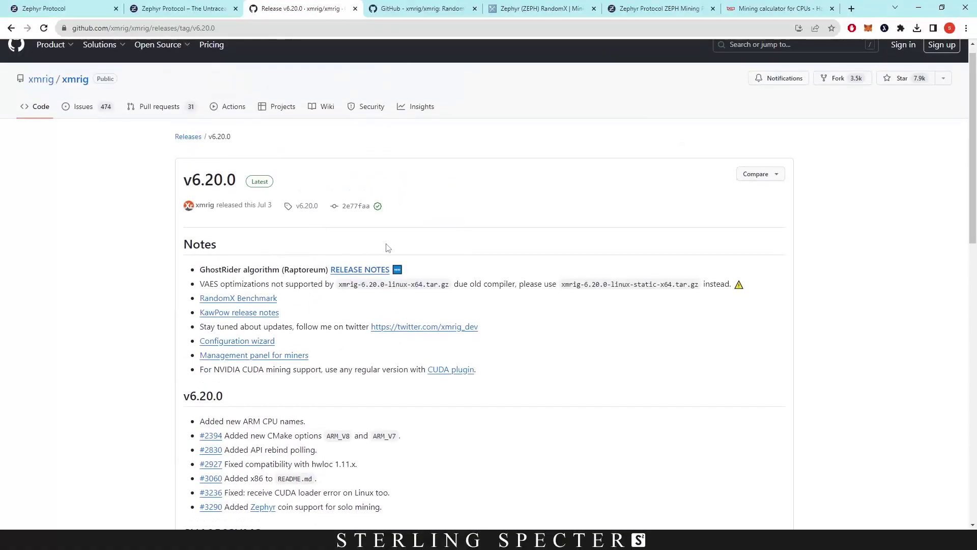
scroll(186, 229, down, 10)
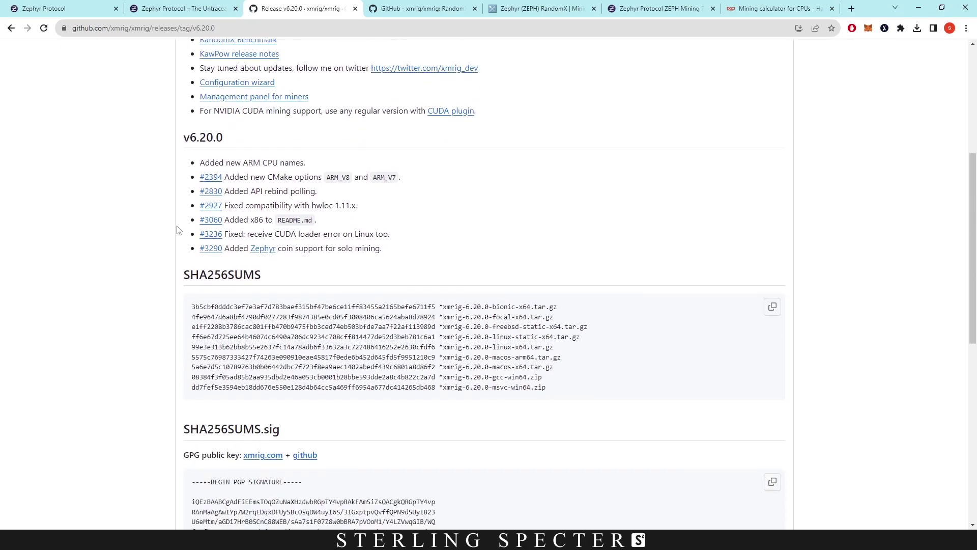
scroll(178, 231, down, 4)
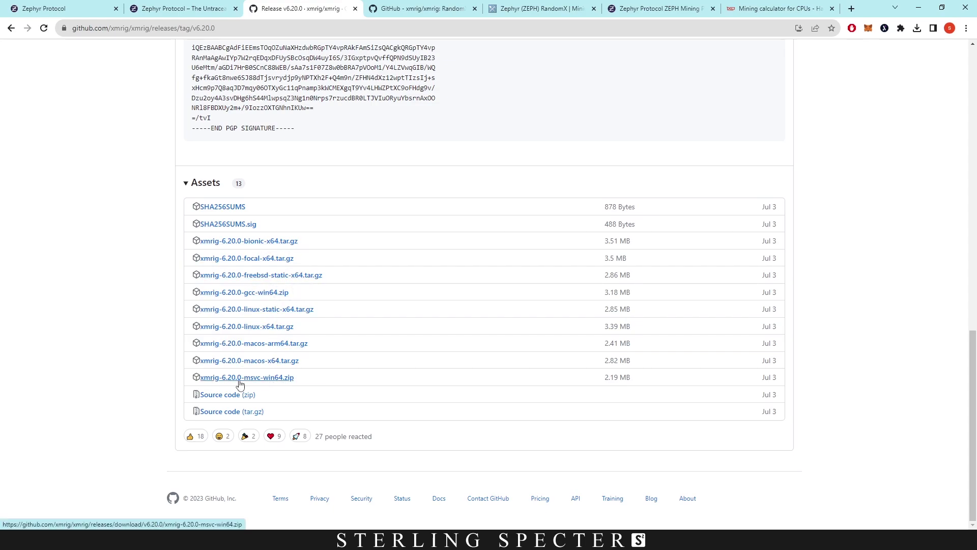
key(alt+Tab)
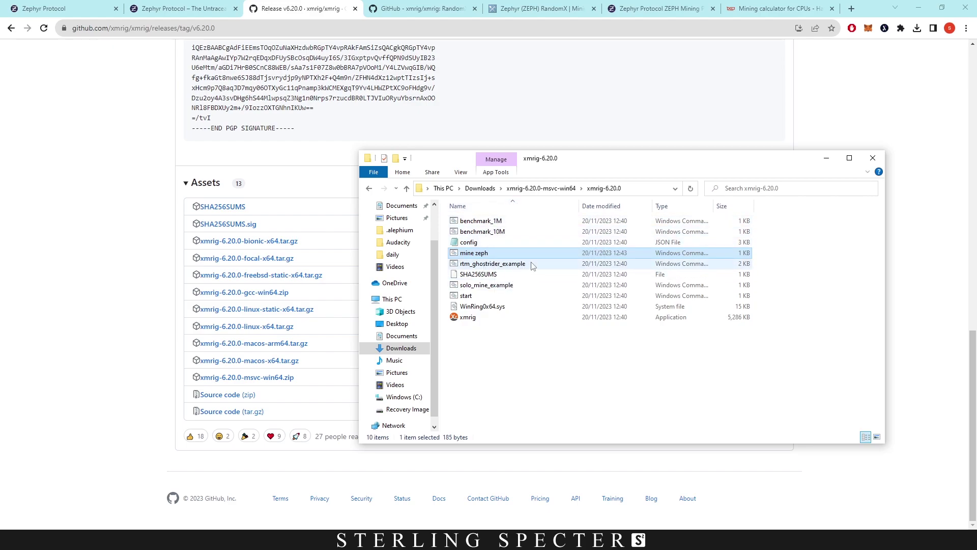
Step: Open solo_mine_example in Notepad, getting past the SmartScreen block with Run anyway
click(479, 288)
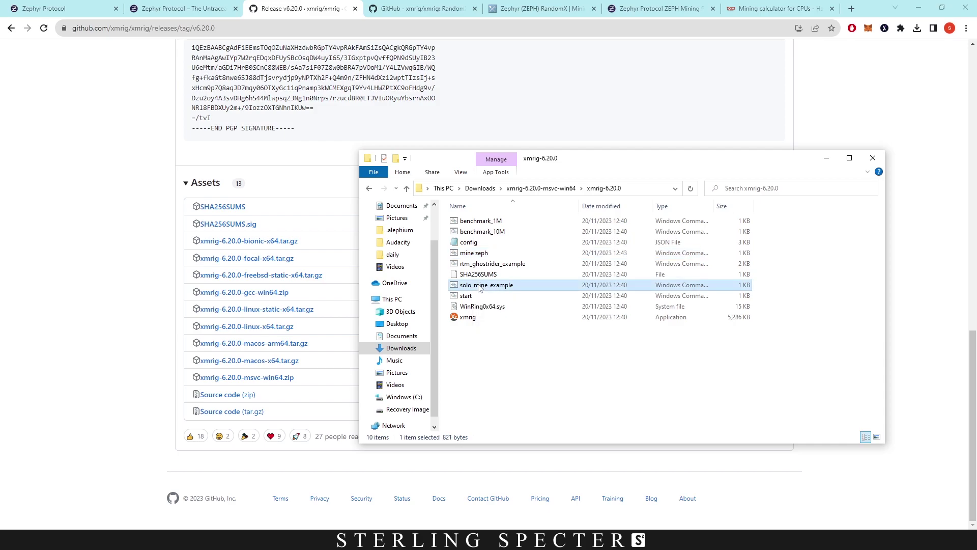
right_click(479, 286)
click(503, 291)
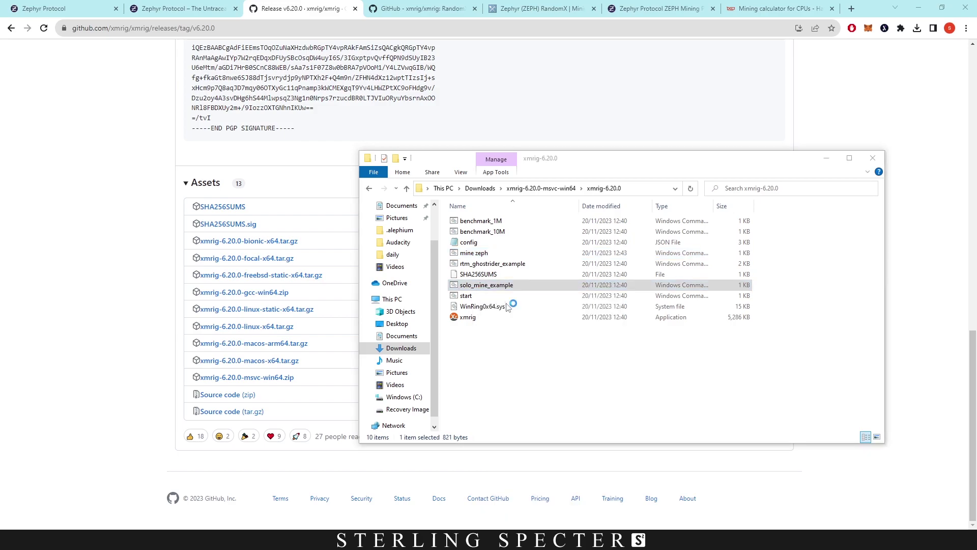
click(384, 199)
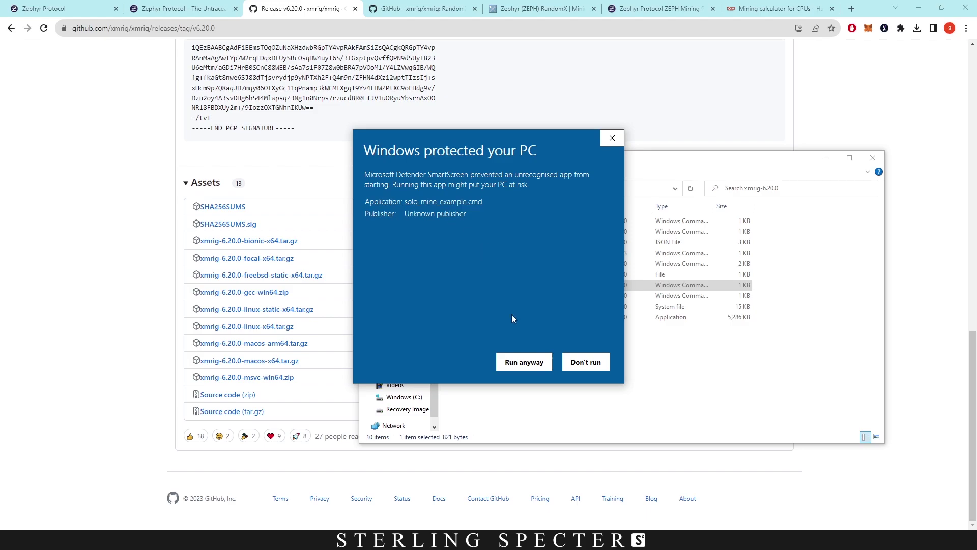
click(529, 362)
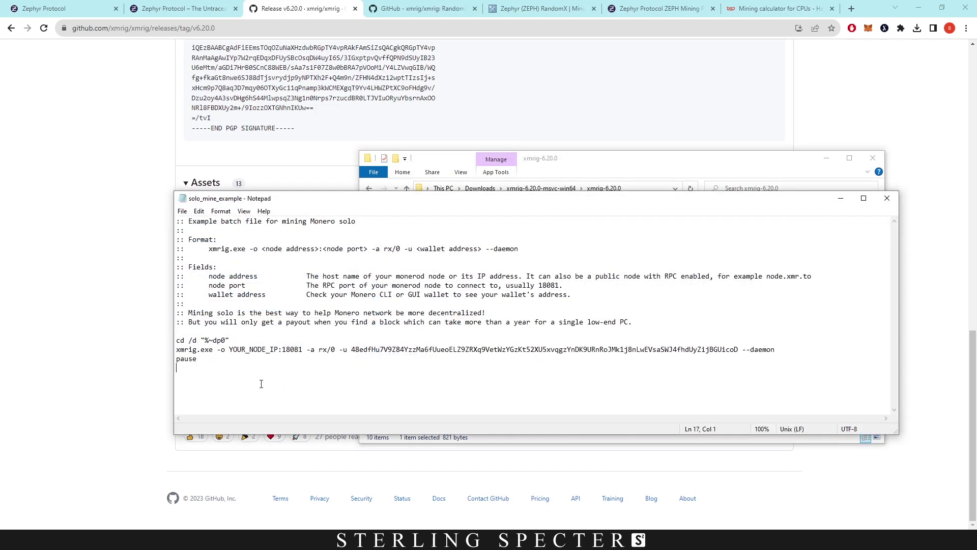
Step: Delete all of the example script text in solo_mine_example and return to the browser
drag(201, 384, 175, 218)
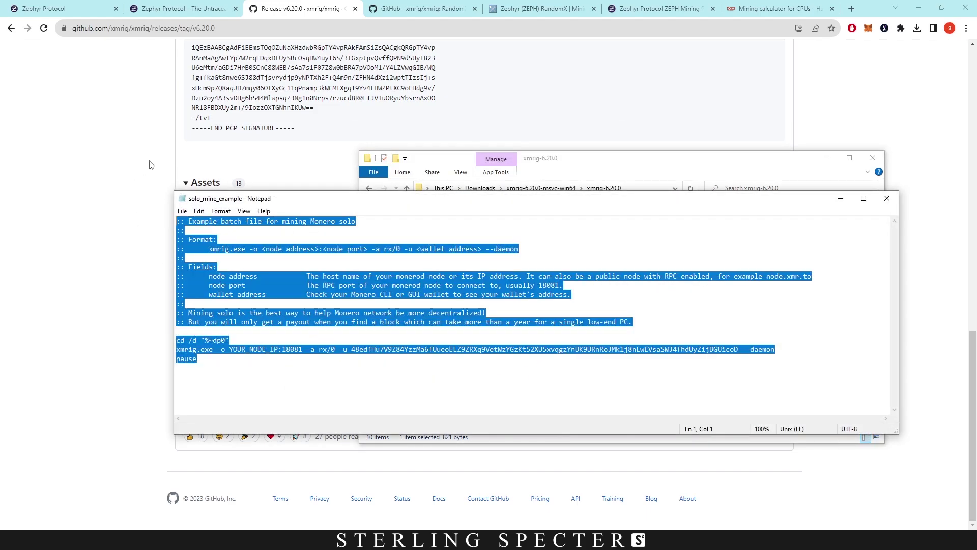
key(Delete)
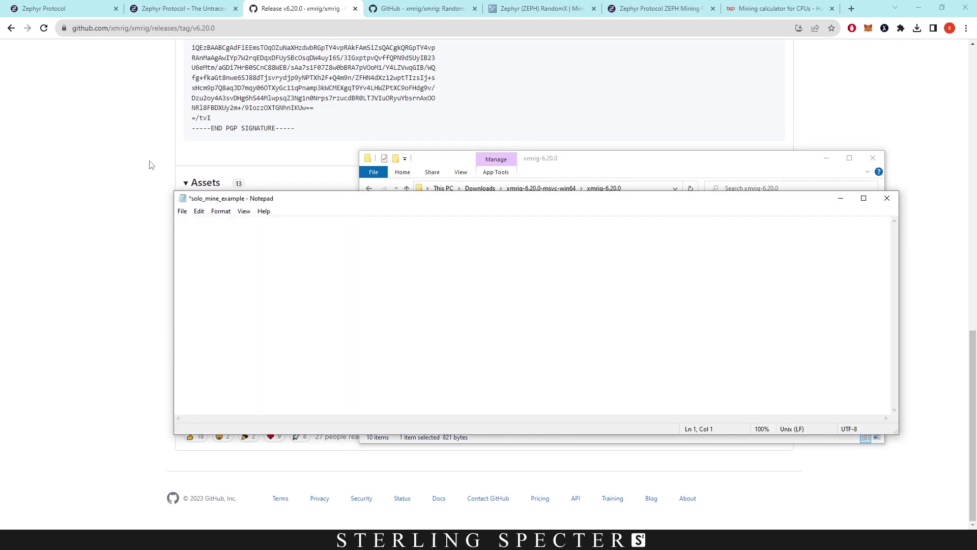
click(122, 169)
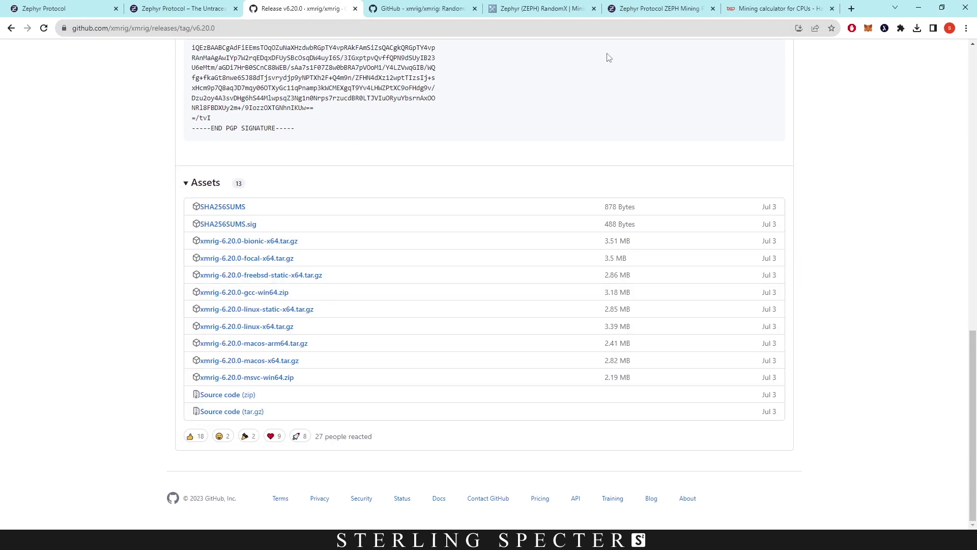
Step: Compare the Zephyr pools on MiningPoolStats, where herominers.com leads by hashrate, then go to HeroMiners
click(542, 8)
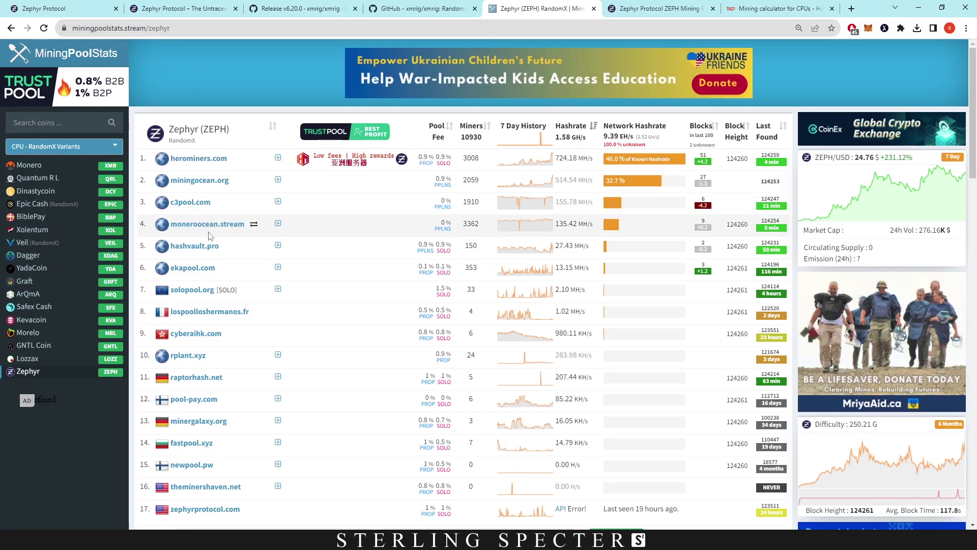
scroll(209, 237, down, 3)
scroll(316, 241, up, 3)
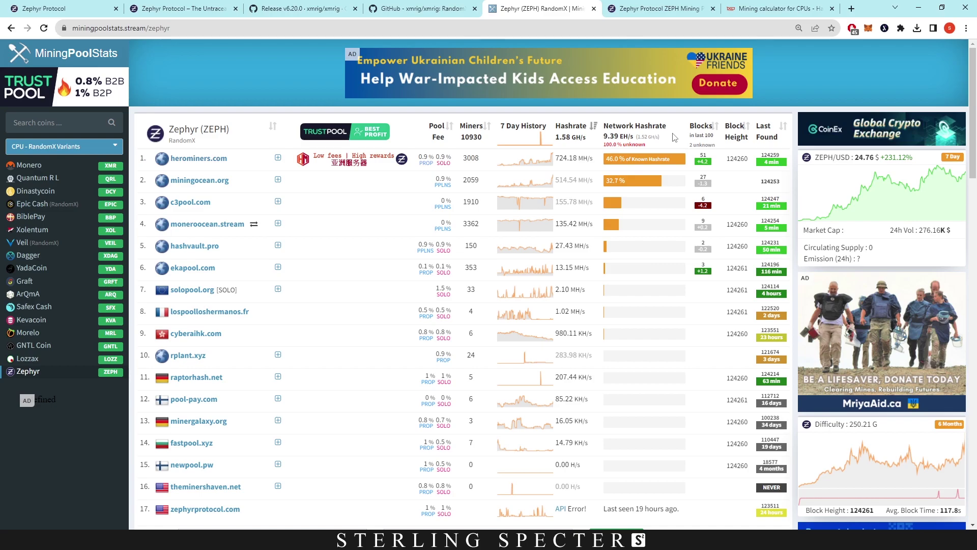
key(ctrl+Tab)
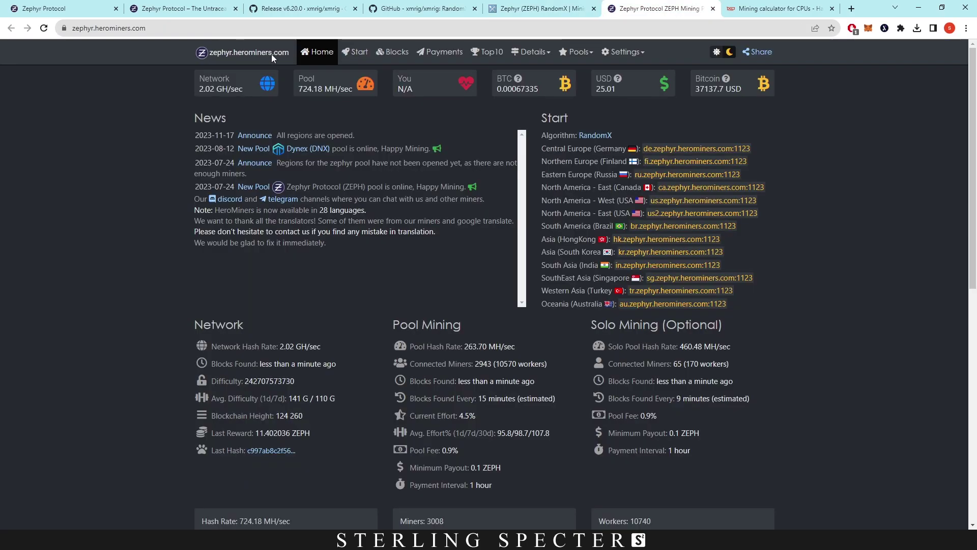
Step: Copy the three-line XMRig example script from HeroMiners' getting-started guide
click(356, 56)
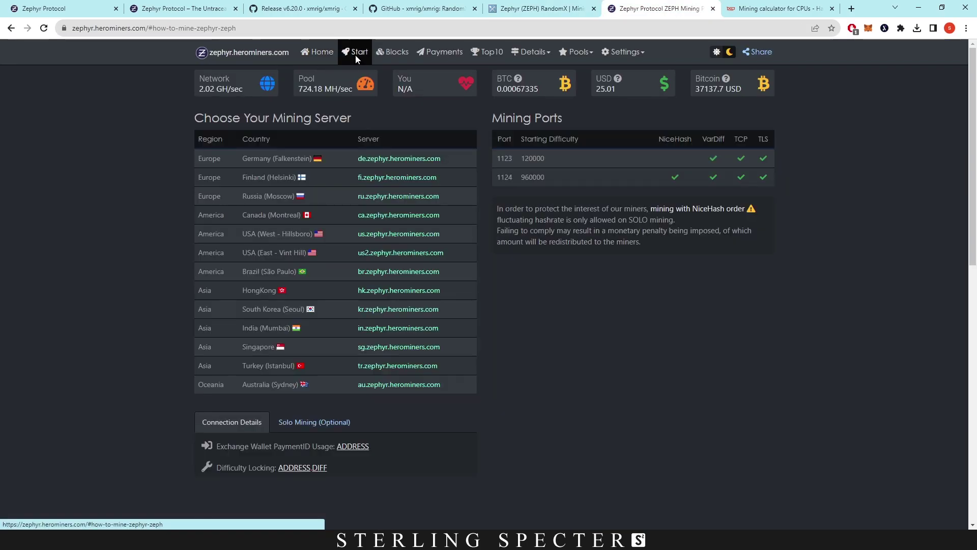
scroll(138, 256, down, 5)
scroll(138, 257, down, 6)
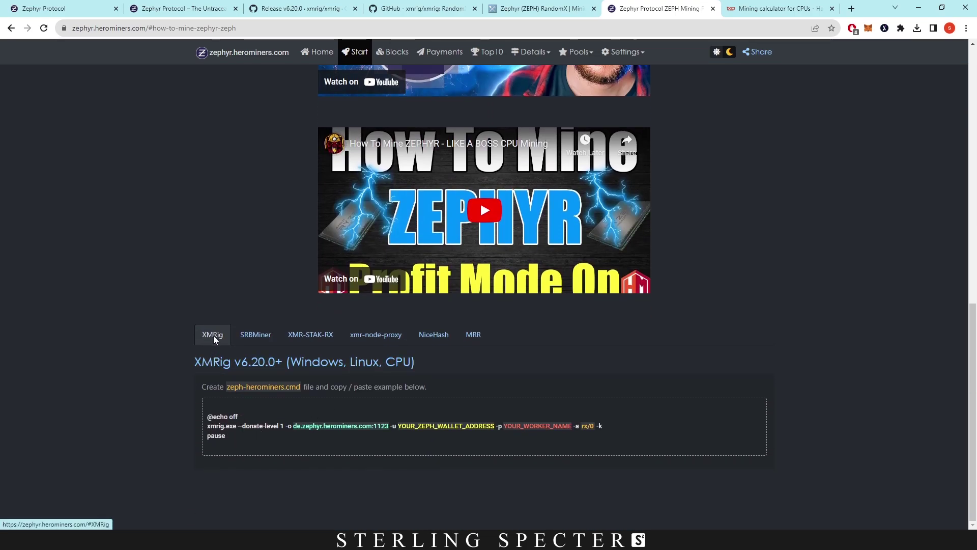
drag(227, 438, 205, 420)
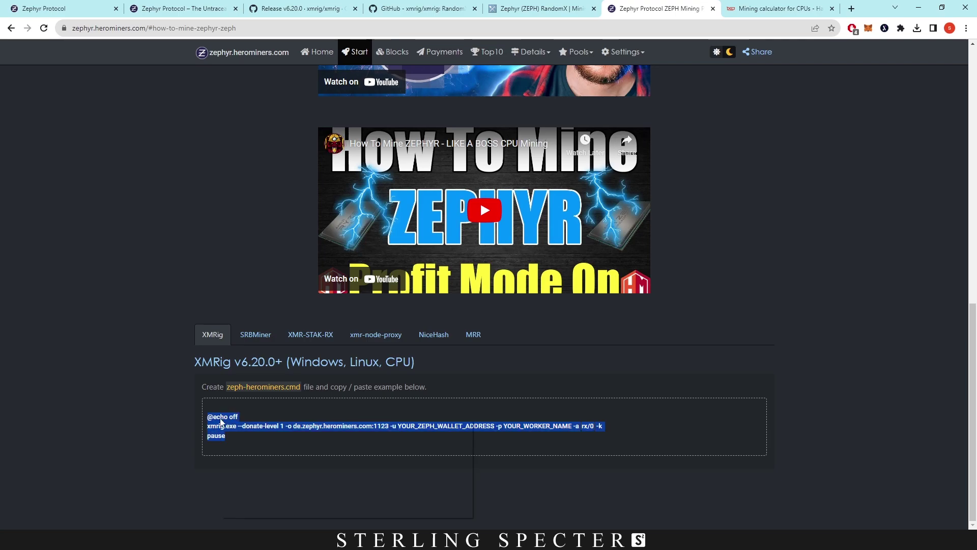
right_click(221, 418)
click(236, 426)
Step: Paste the XMRig example script into the empty solo_mine_example file
key(alt+Tab)
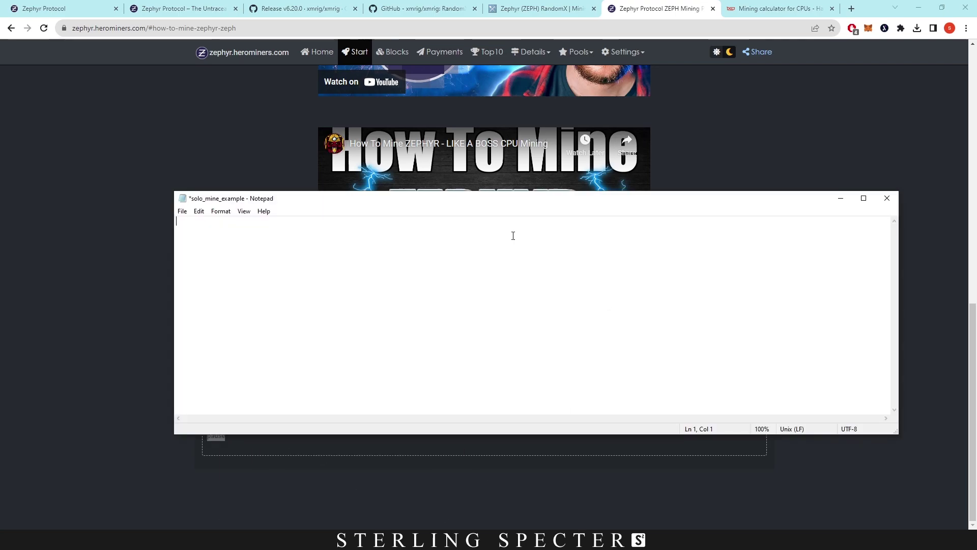
right_click(183, 224)
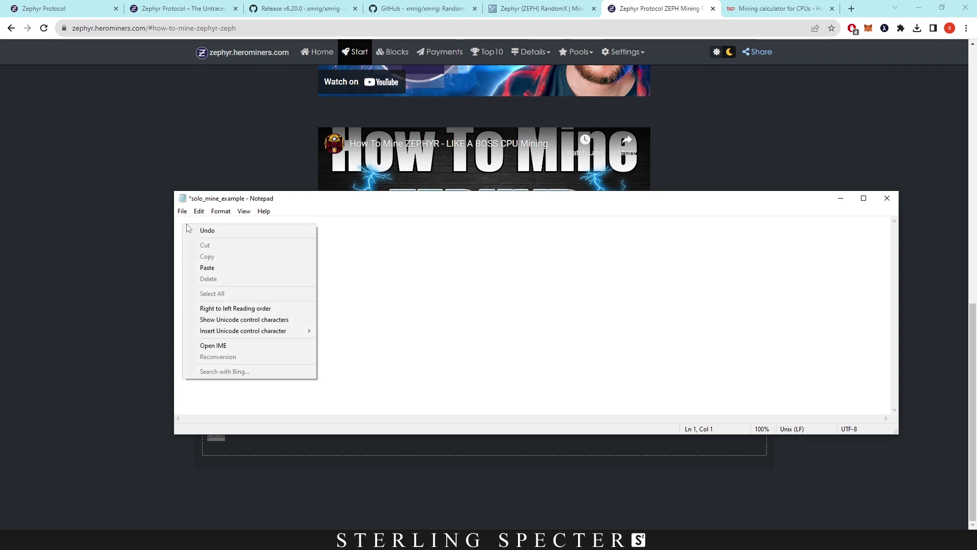
click(288, 265)
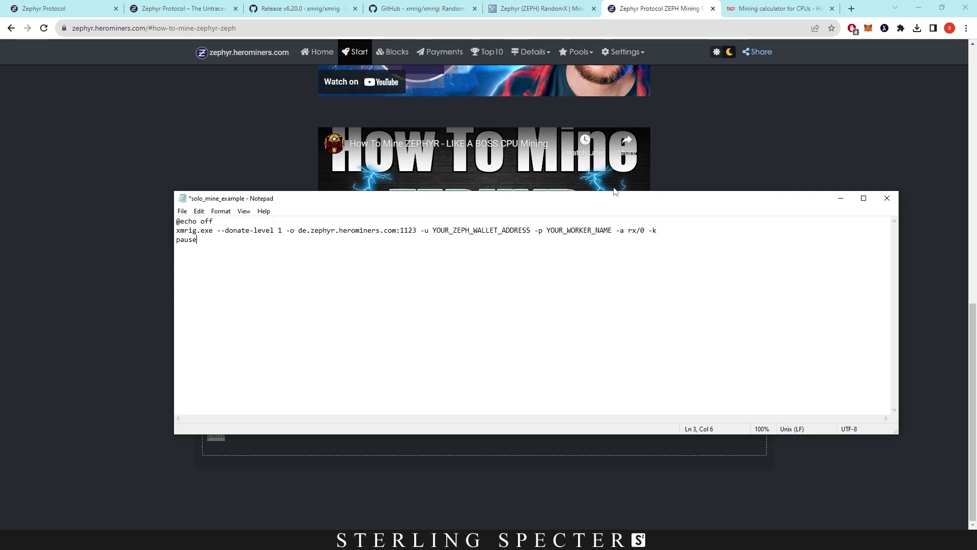
Step: Check the script's de.zephyr.herominers.com:1123 hostname against HeroMiners' server list
click(909, 119)
scroll(878, 179, up, 10)
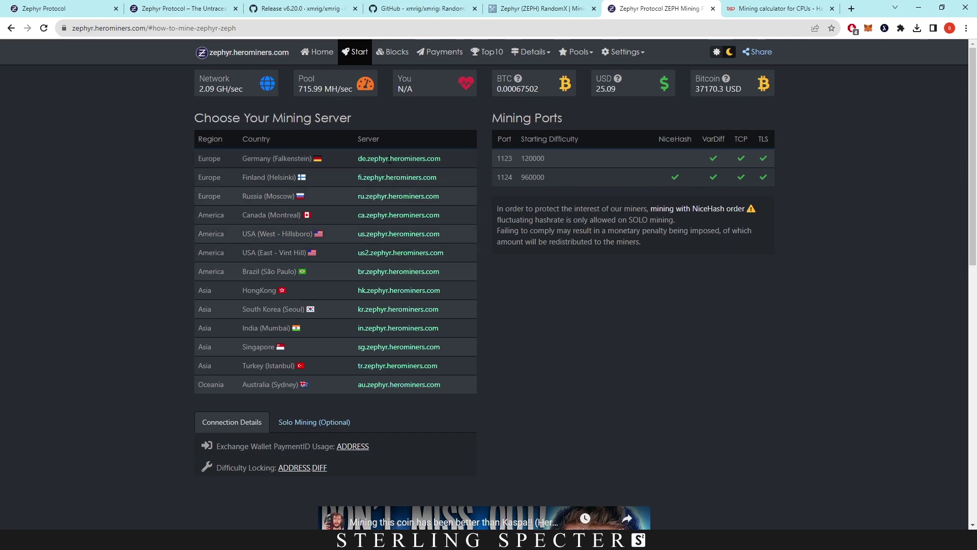
key(alt+Tab)
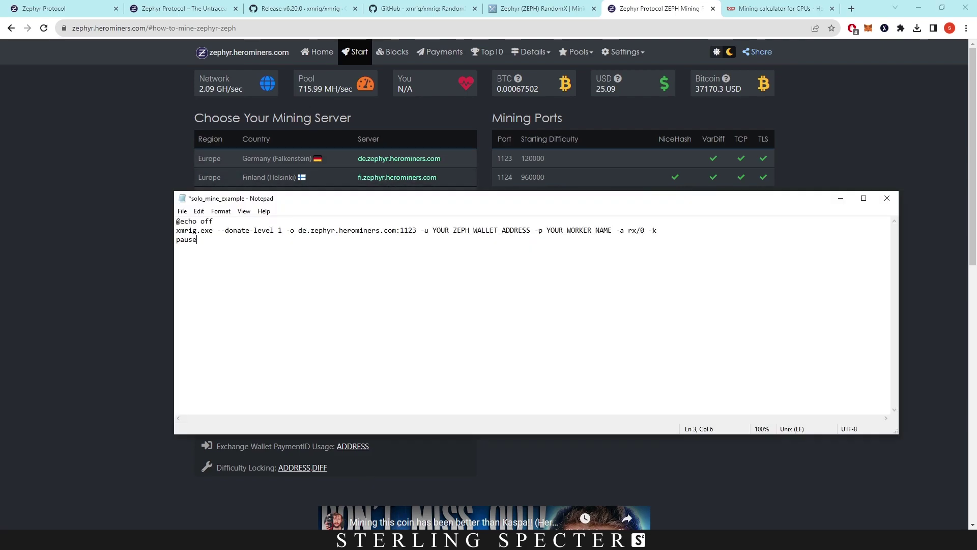
drag(302, 231, 389, 231)
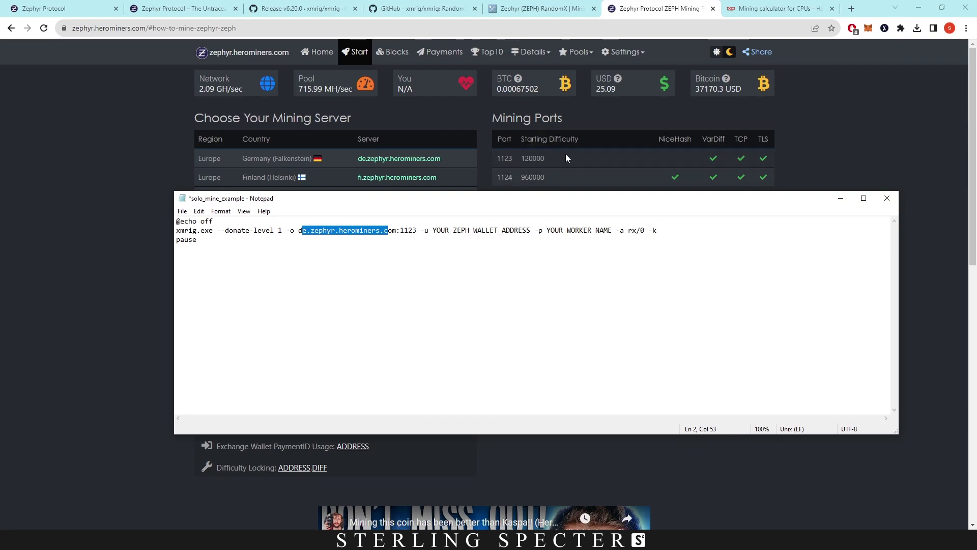
key(ctrl+End)
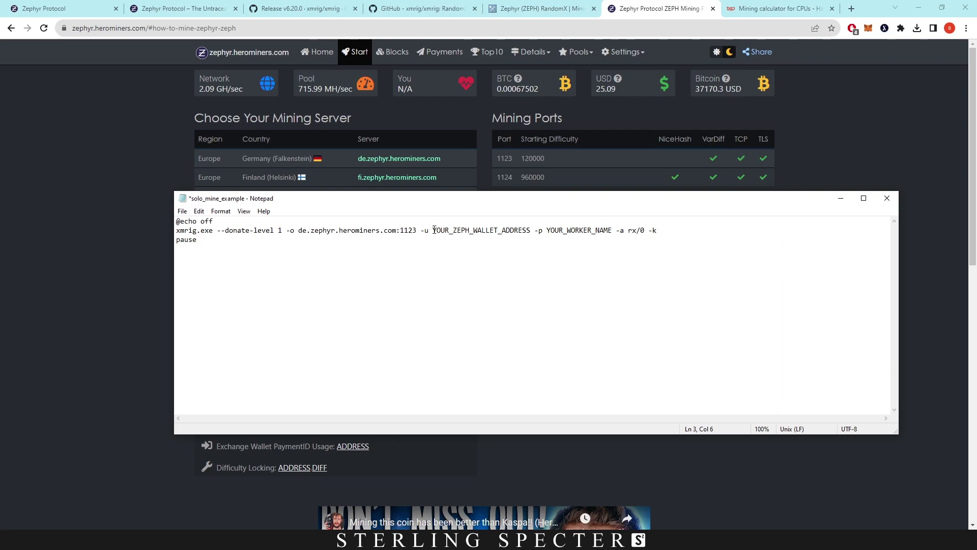
Step: Copy the wallet's receiving address and paste it over YOUR_ZEPH_WALLET_ADDRESS in the script
click(204, 8)
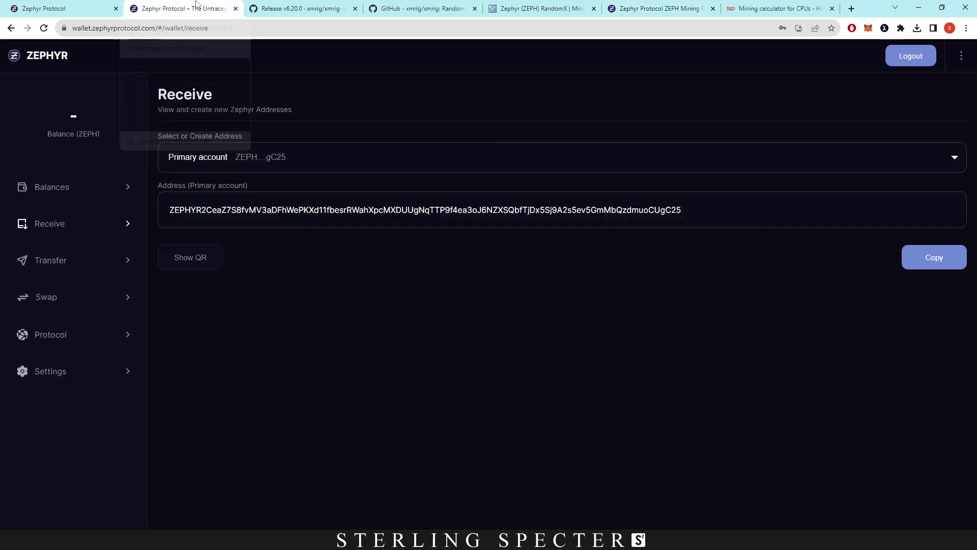
drag(691, 211, 169, 209)
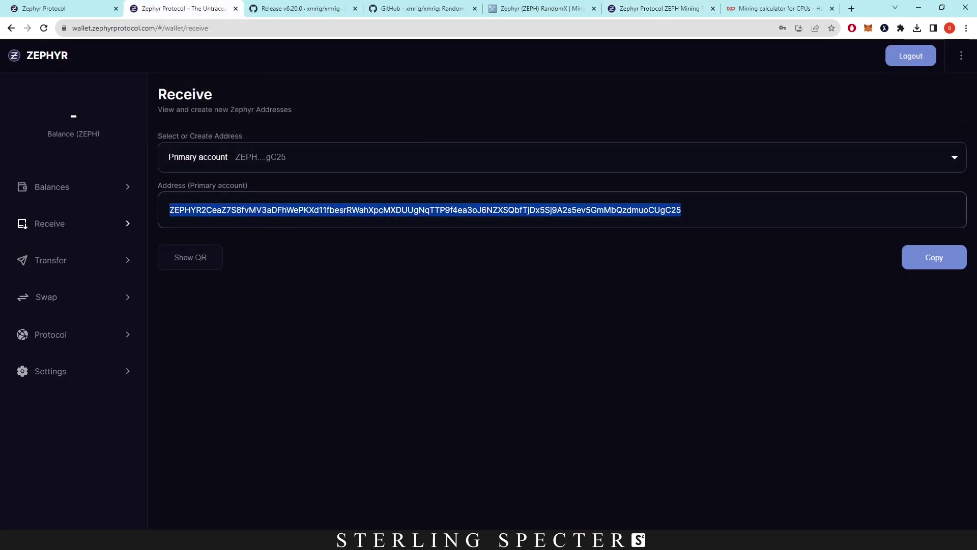
right_click(248, 207)
click(277, 220)
click(409, 526)
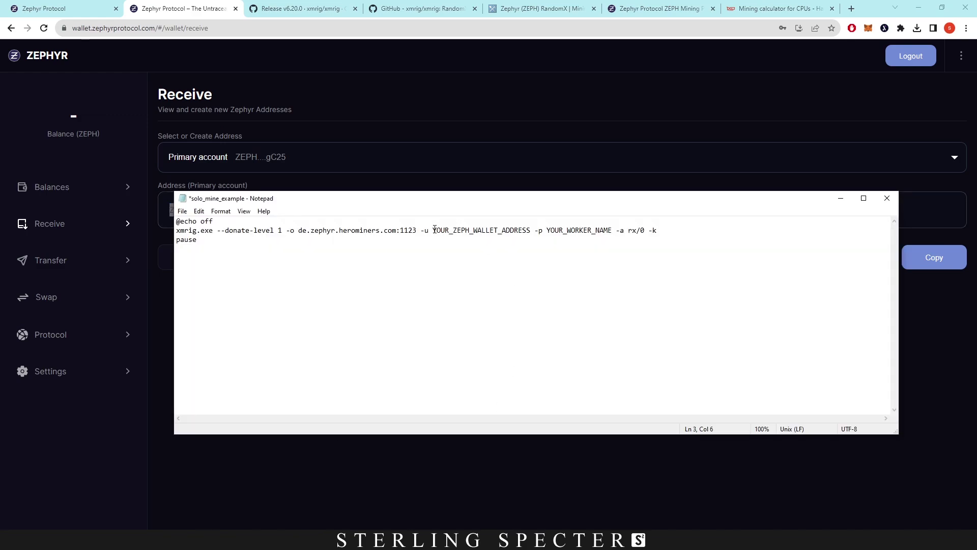
drag(434, 229, 529, 229)
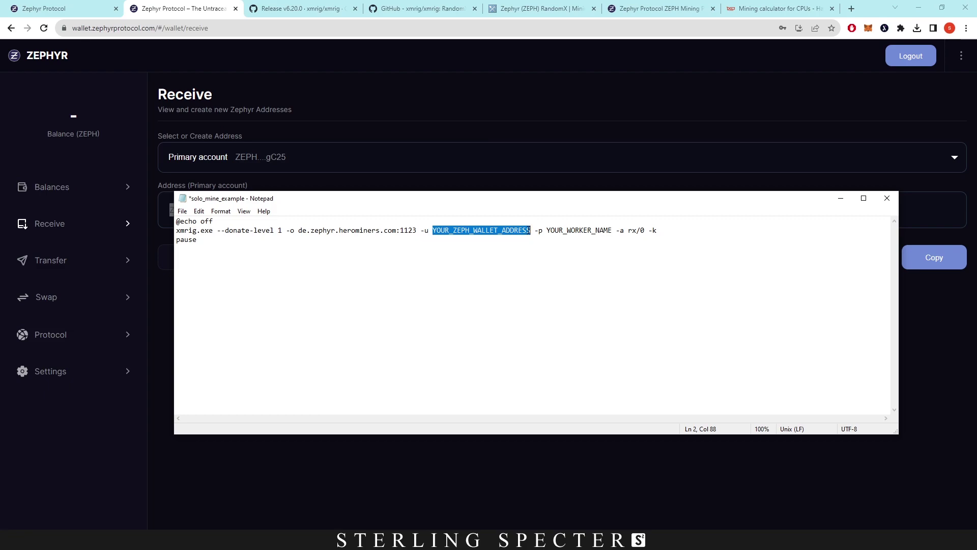
right_click(528, 230)
click(558, 270)
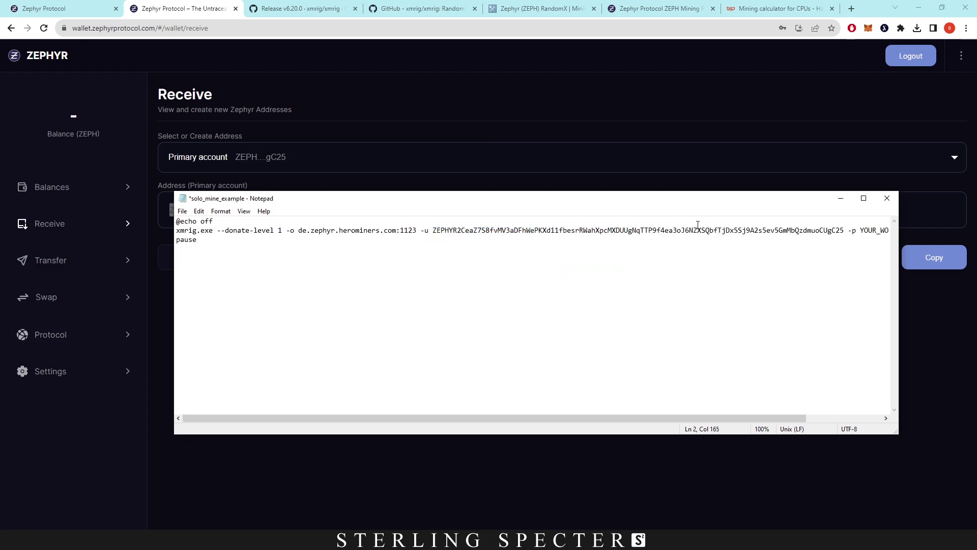
Step: Replace YOUR_WORKER_NAME with 123, start a --threads option and check Core Temp's core count
drag(655, 416, 730, 417)
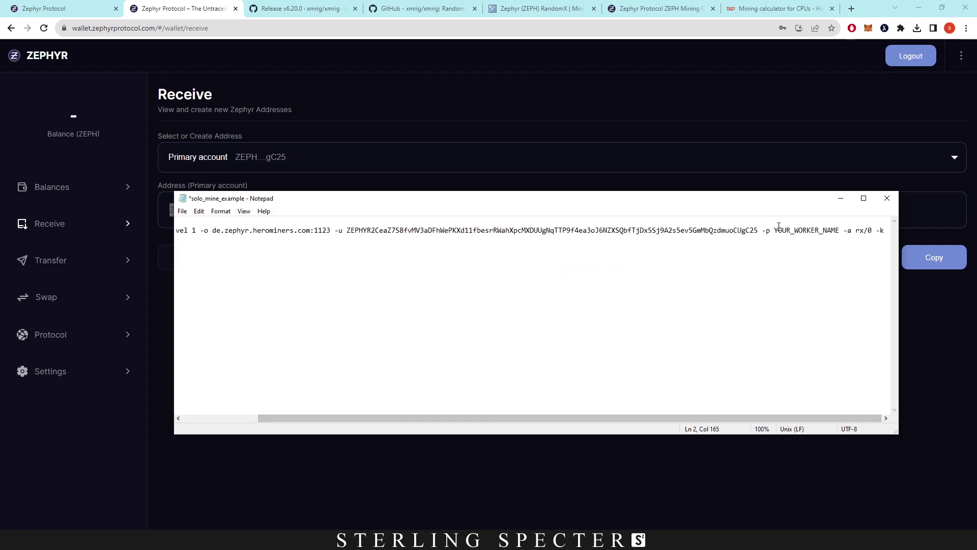
drag(775, 231, 836, 230)
text(123)
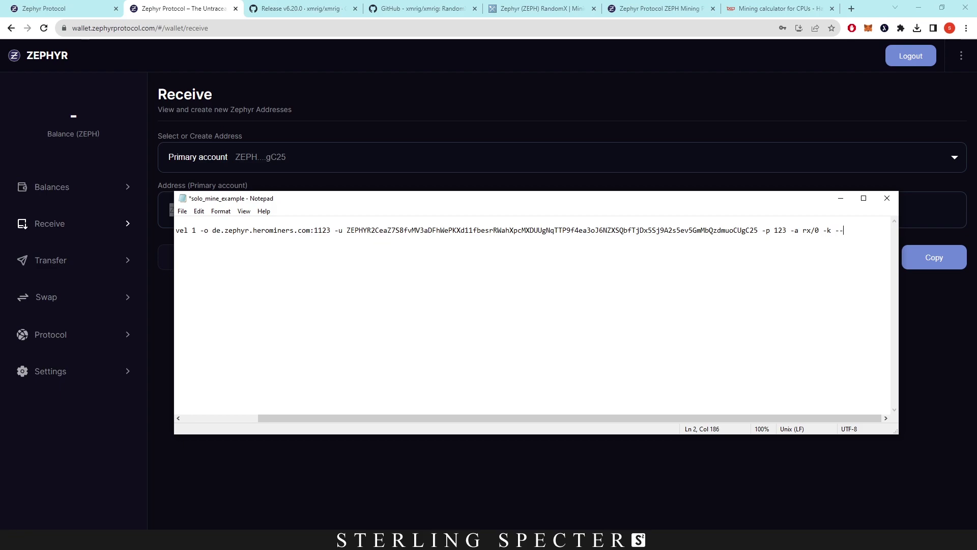
text(threads)
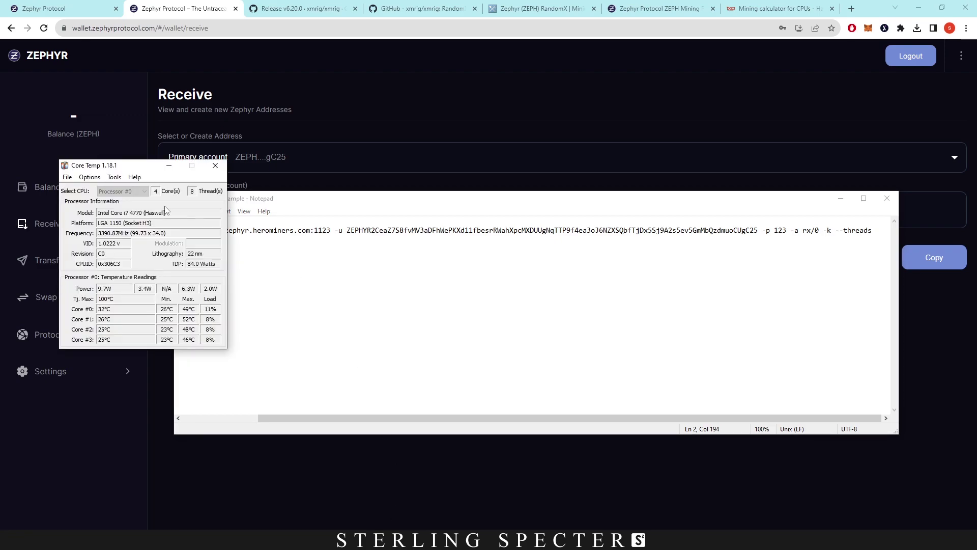
drag(138, 169, 184, 167)
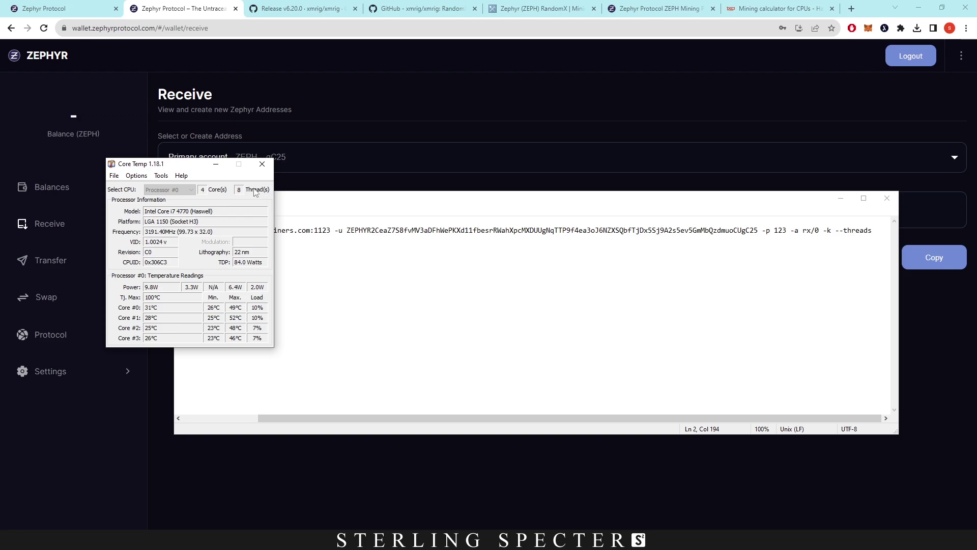
Step: Complete the option as --threads 4, then close Notepad saving solo_mine_example
click(880, 232)
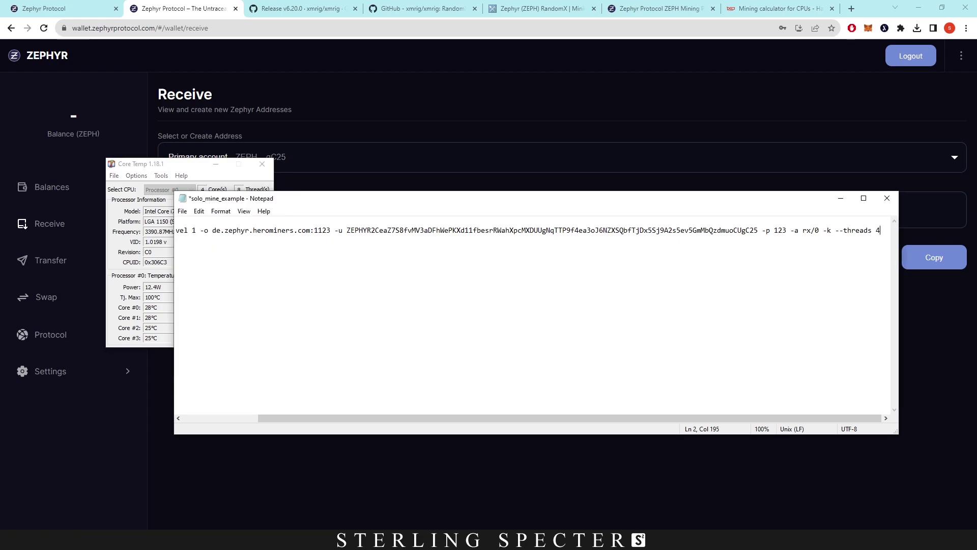
click(203, 169)
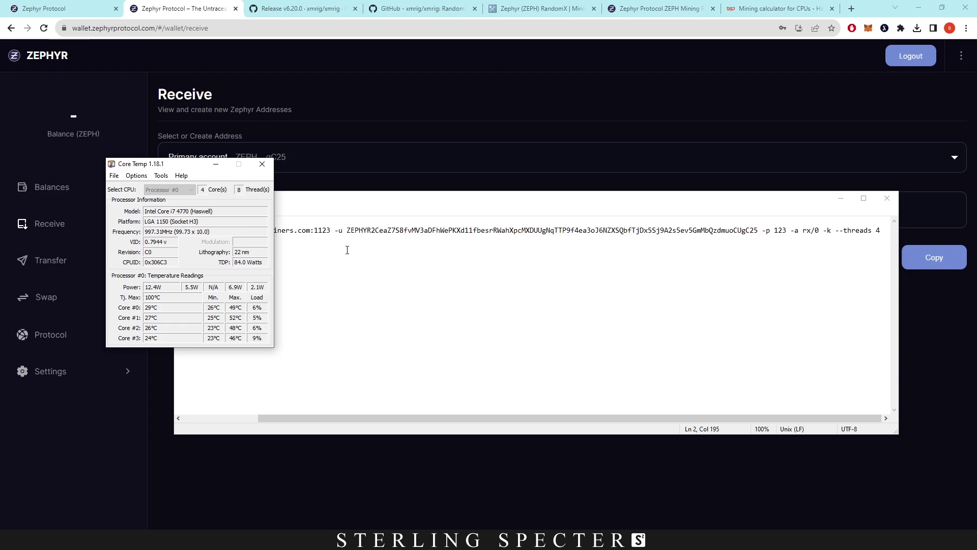
click(888, 198)
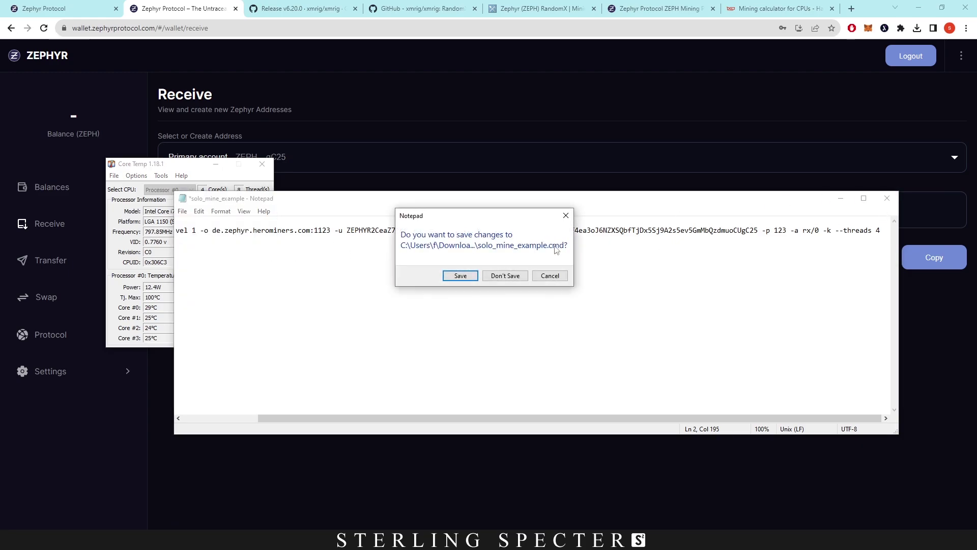
click(460, 277)
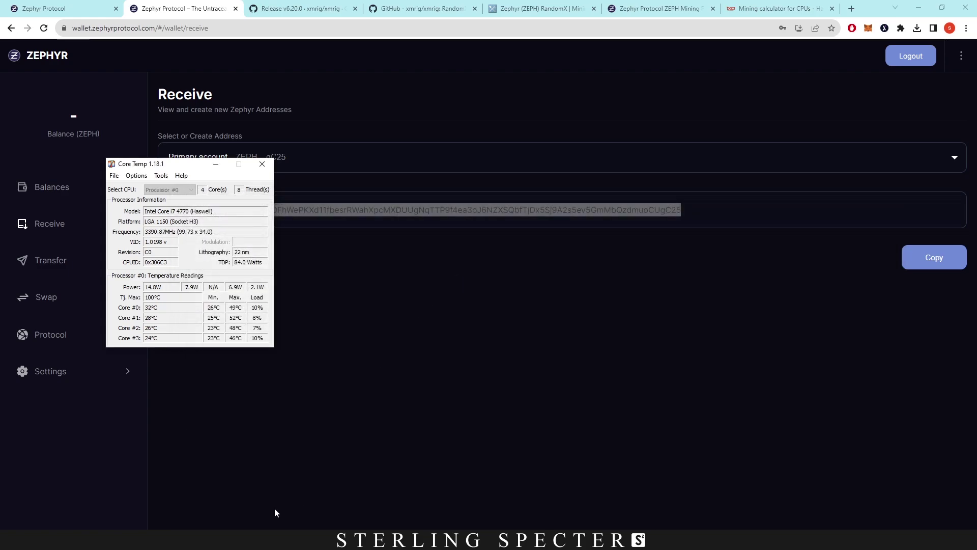
Step: In xmrig.exe's Compatibility properties, enable 'Run this program as an administrator' and apply
mouse_move(257, 540)
click(336, 495)
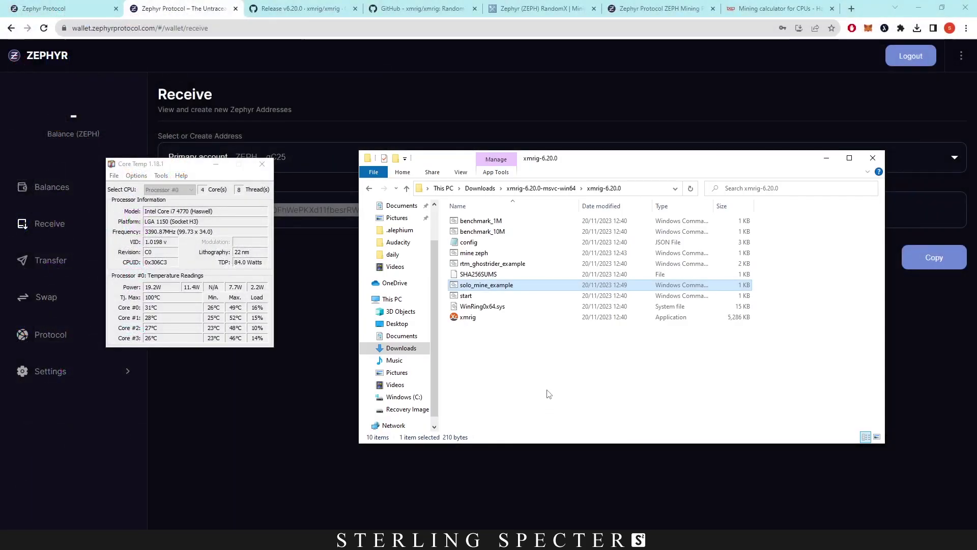
right_click(473, 319)
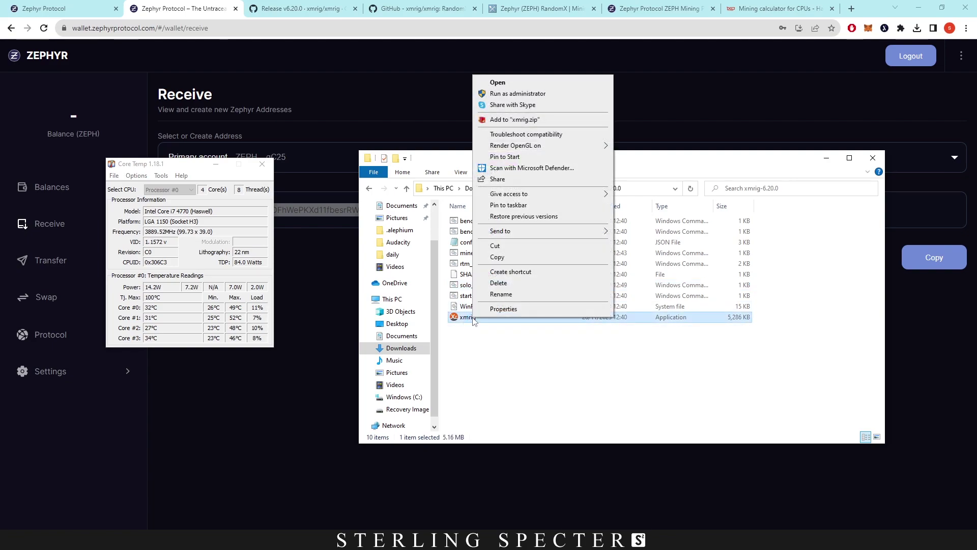
click(497, 310)
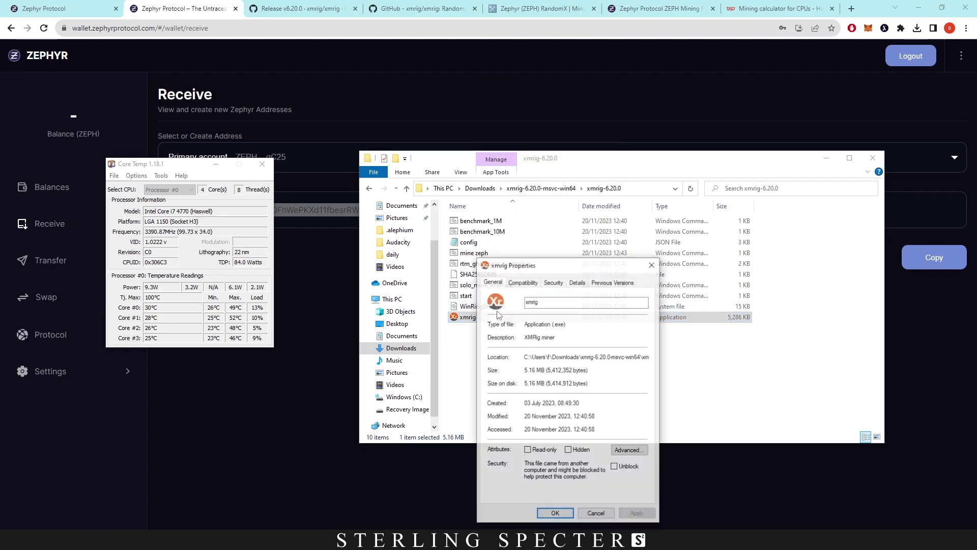
click(523, 282)
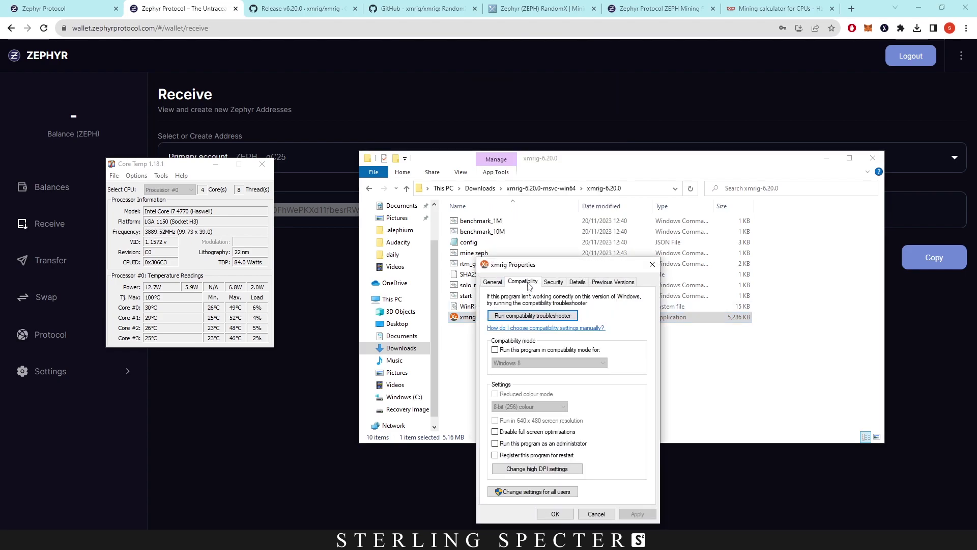
click(495, 444)
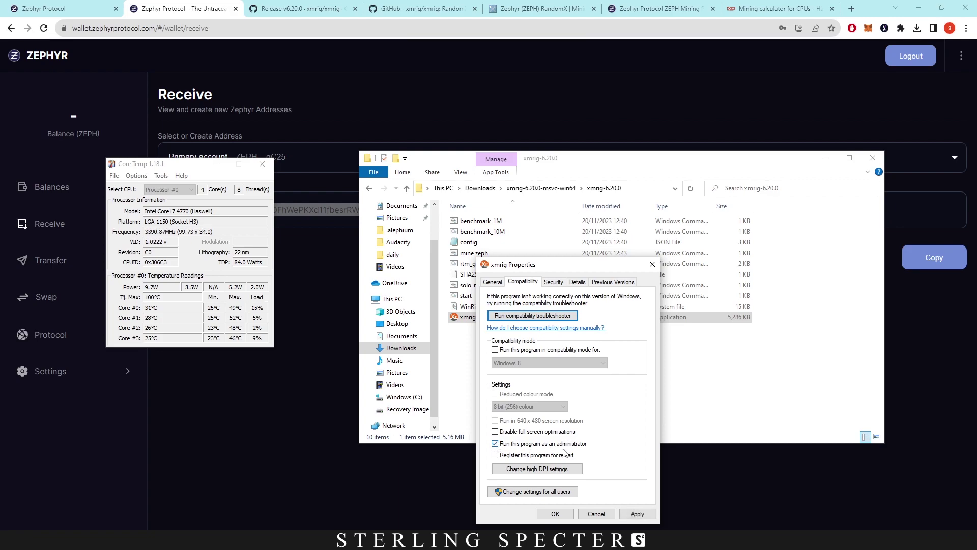
click(636, 514)
click(556, 513)
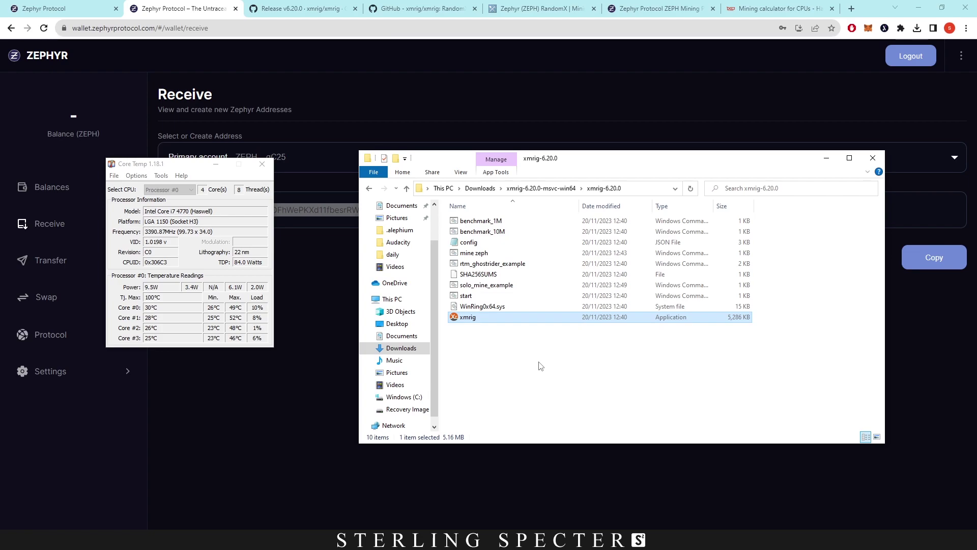
click(514, 336)
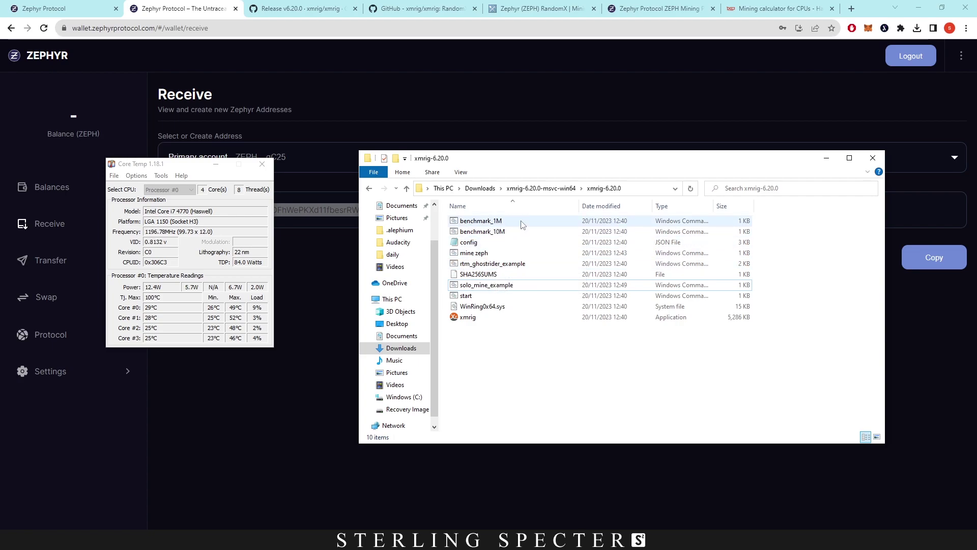
Step: Rename the solo_mine_example script to 123
right_click(477, 283)
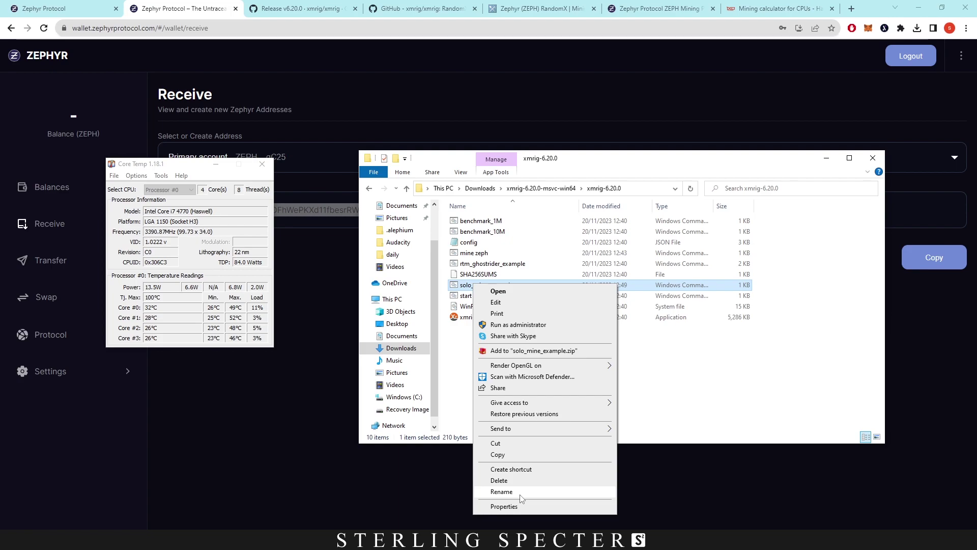
click(524, 492)
text(12)
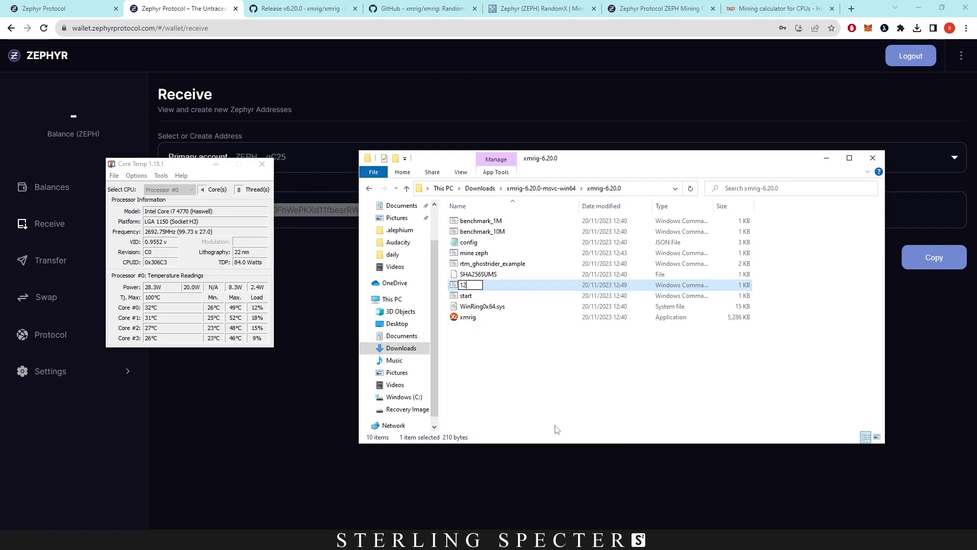
text(3)
click(545, 402)
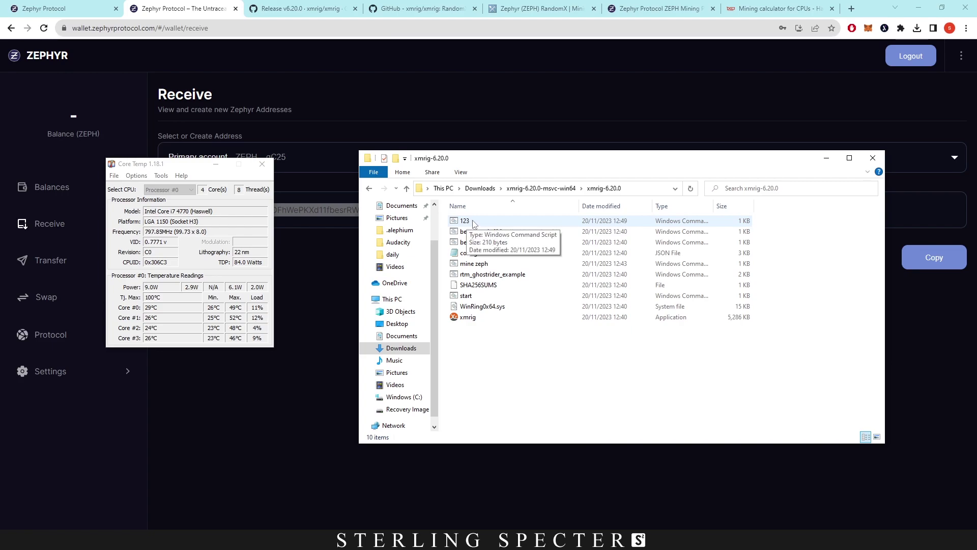
Step: Launch 123.bat and allow it past SmartScreen with Run anyway to start XMRig mining
double_click(473, 222)
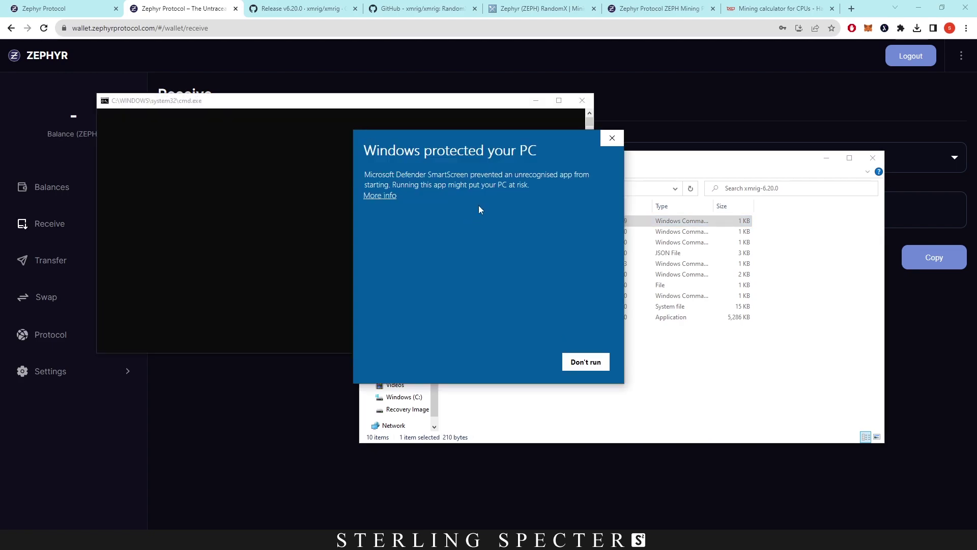
click(380, 196)
click(524, 362)
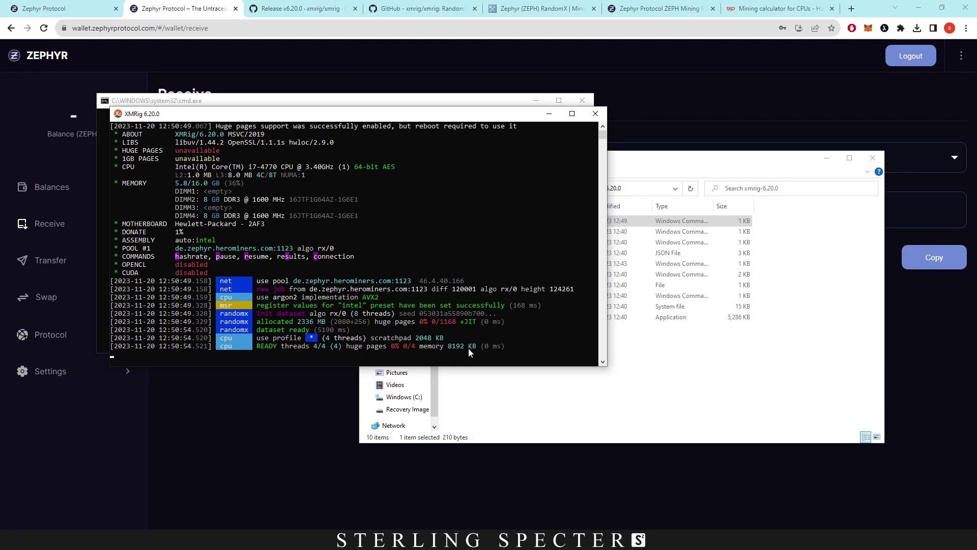
Step: Place Core Temp beside the XMRig console and get a hashrate report of about 1144 H/s
key(alt+Tab)
drag(173, 168, 736, 175)
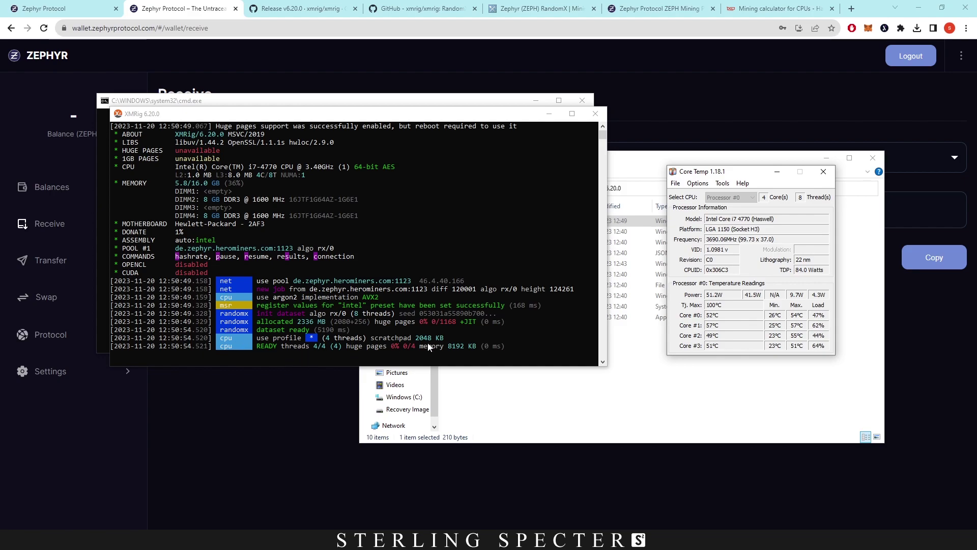
click(226, 358)
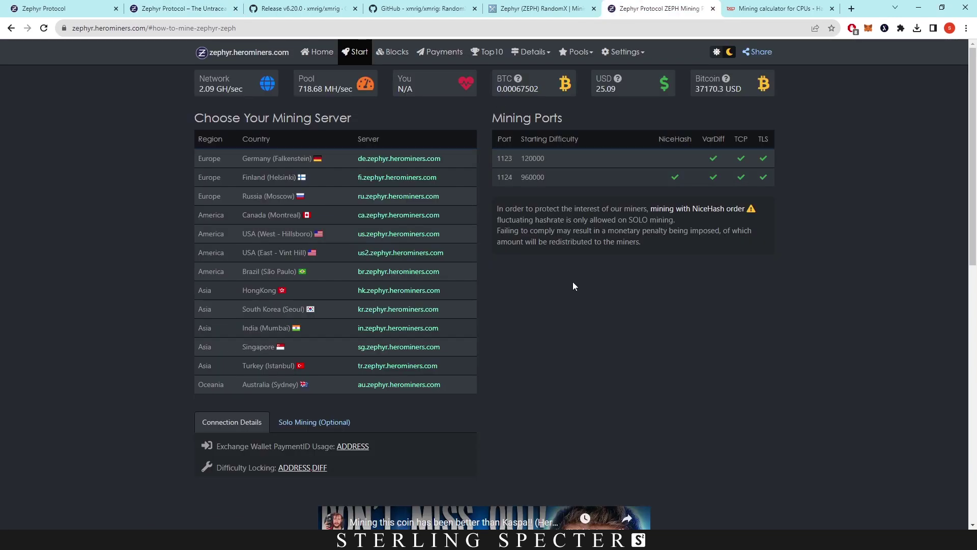
Step: Paste the wallet address into the Your Stats & Payment History field on HeroMiners' home page
click(317, 52)
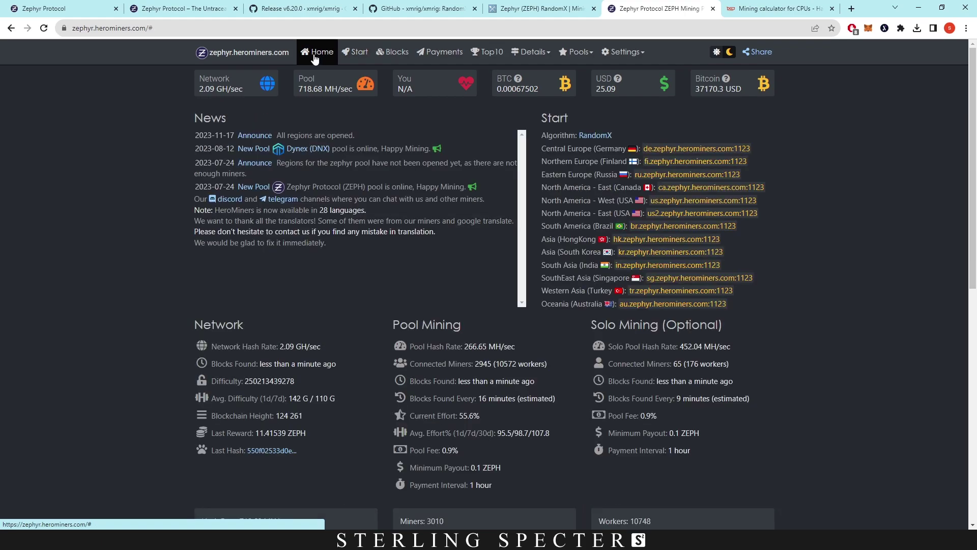
scroll(127, 337, down, 9)
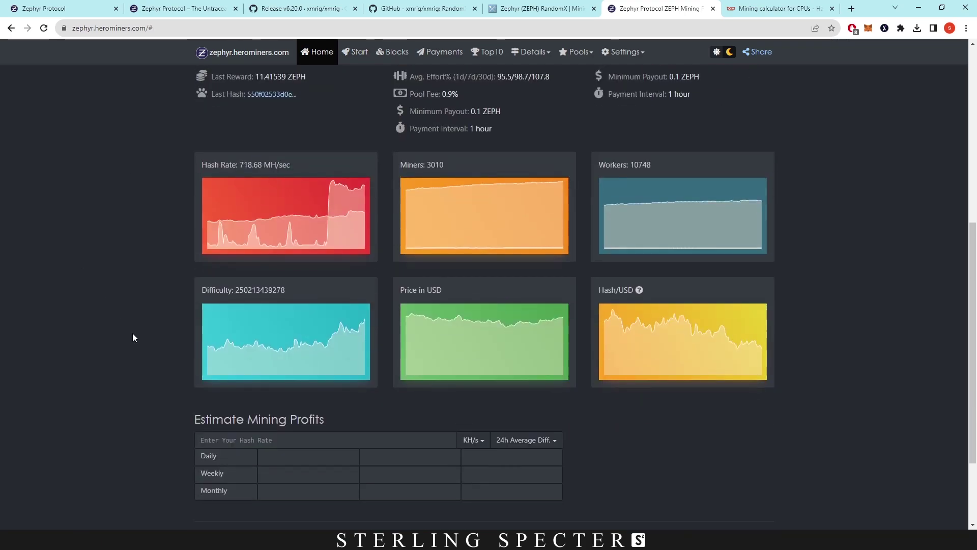
scroll(133, 338, down, 1)
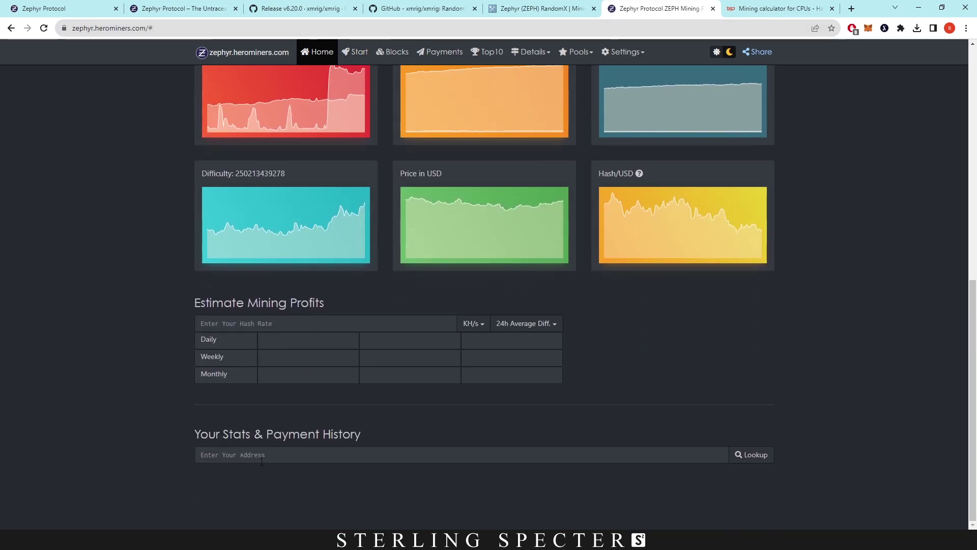
right_click(232, 454)
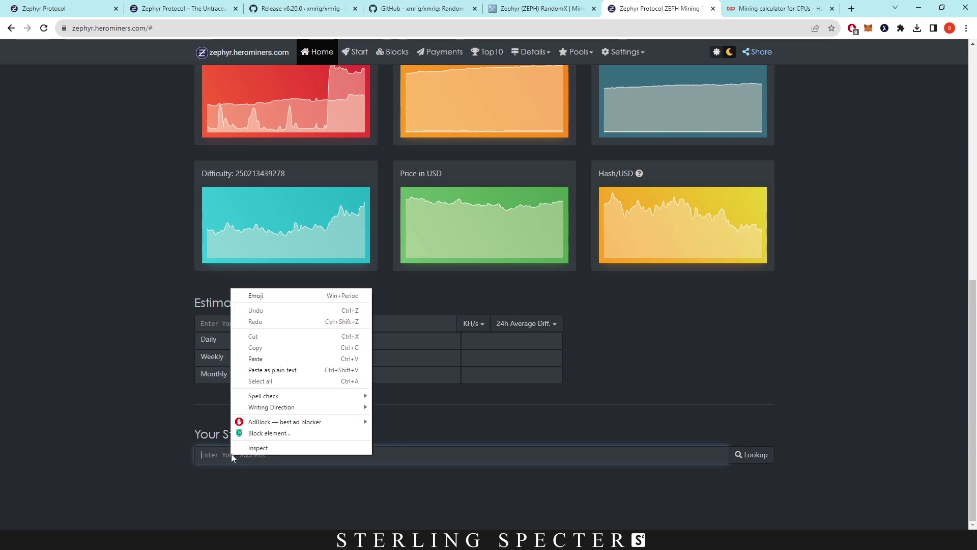
click(270, 358)
Step: Check the address against the wallet's receive page, then run the lookup, which returns Not found
click(148, 6)
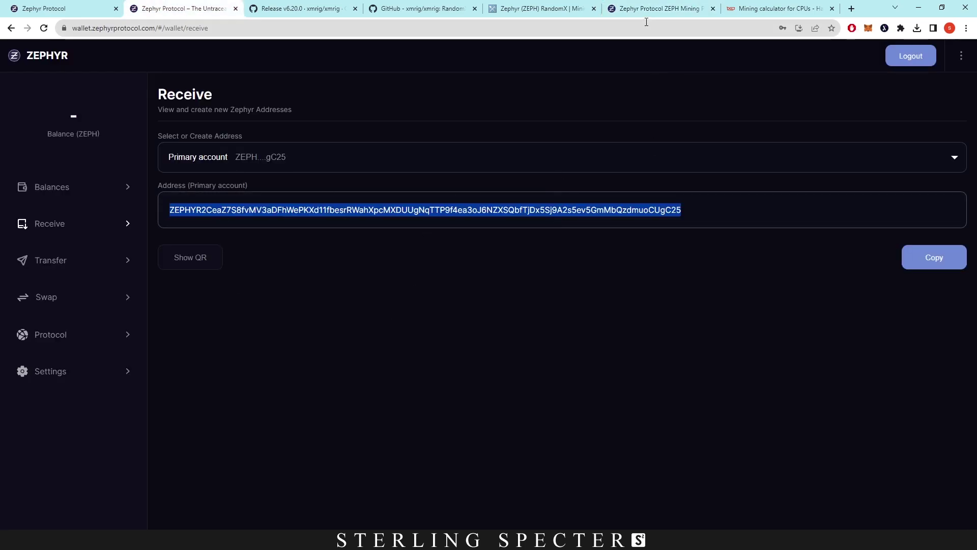
click(660, 8)
click(764, 455)
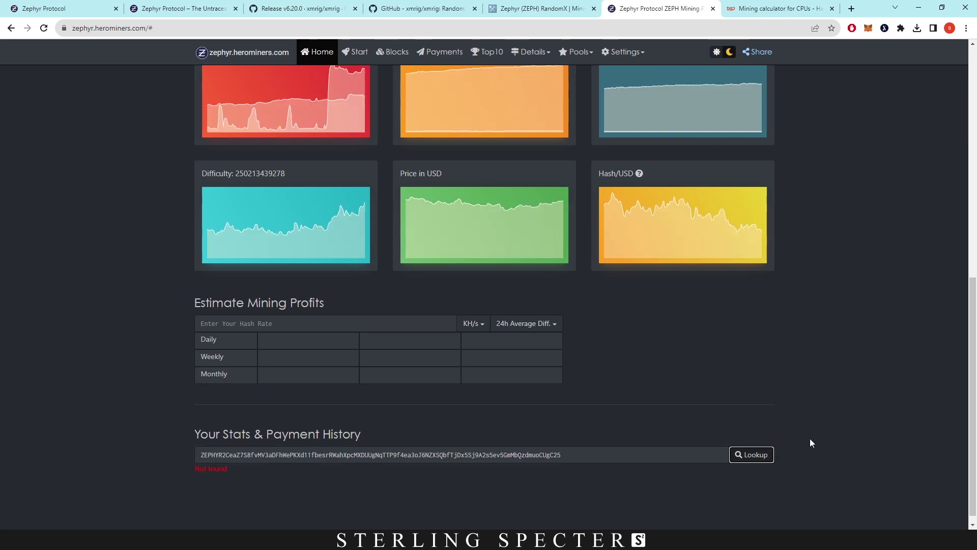
scroll(810, 438, down, 1)
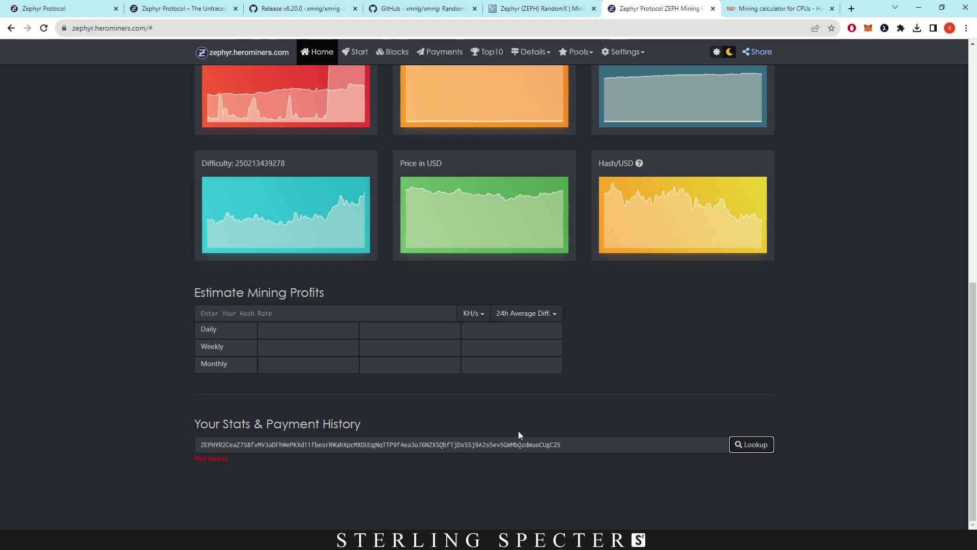
key(ctrl+Tab)
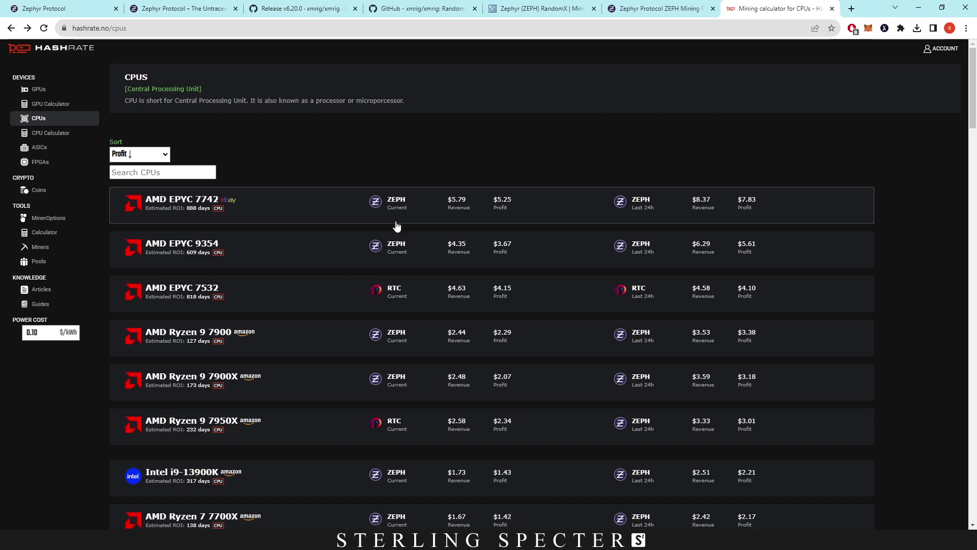
scroll(315, 213, down, 2)
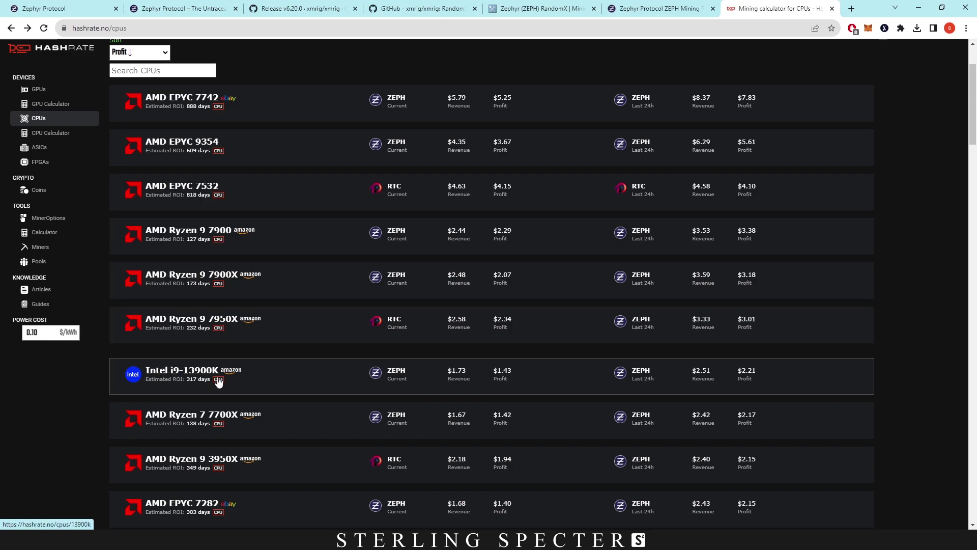
scroll(219, 381, down, 1)
scroll(214, 357, down, 3)
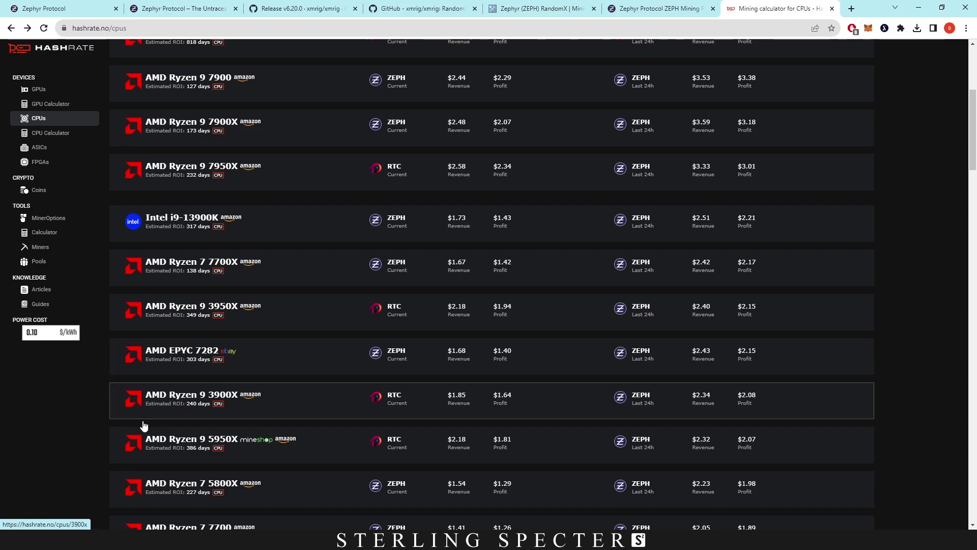
scroll(259, 356, down, 9)
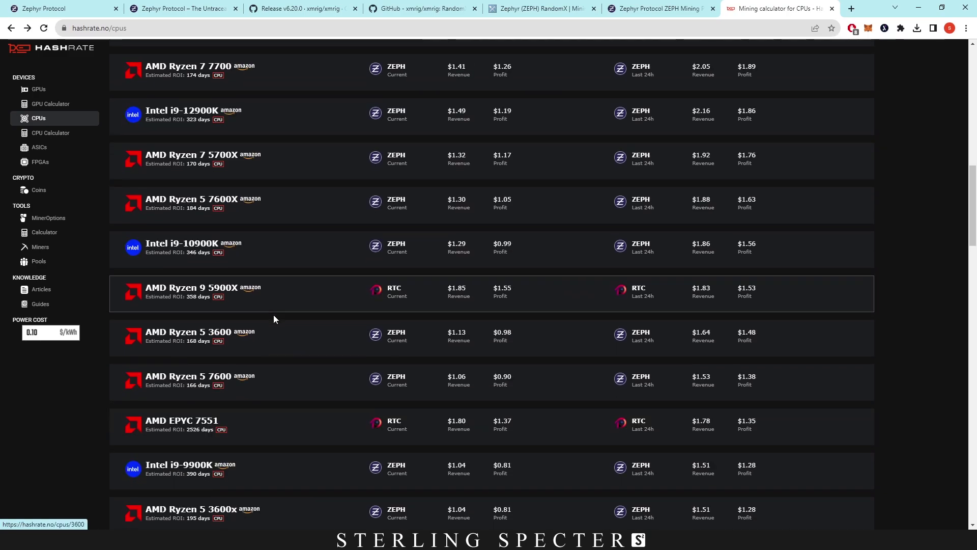
scroll(275, 319, down, 4)
scroll(274, 319, down, 8)
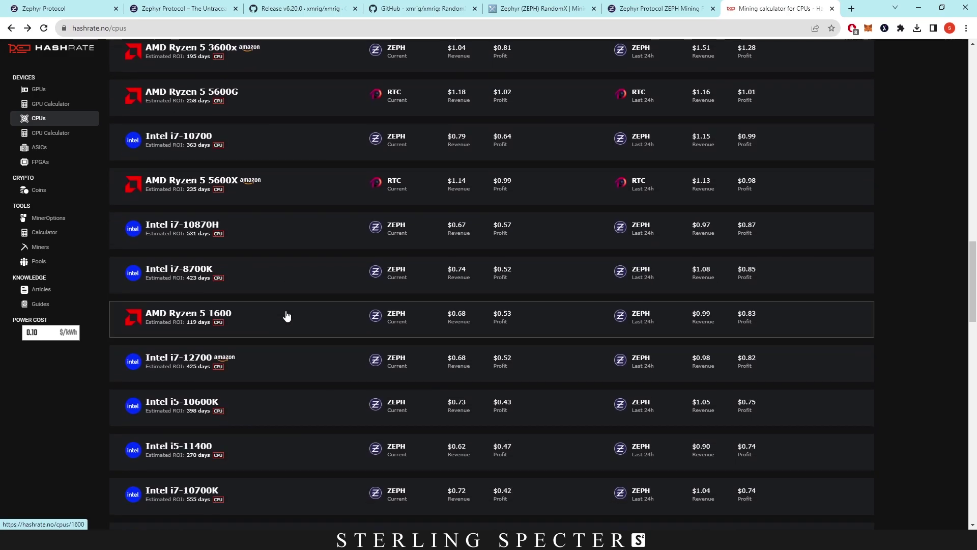
scroll(287, 316, down, 11)
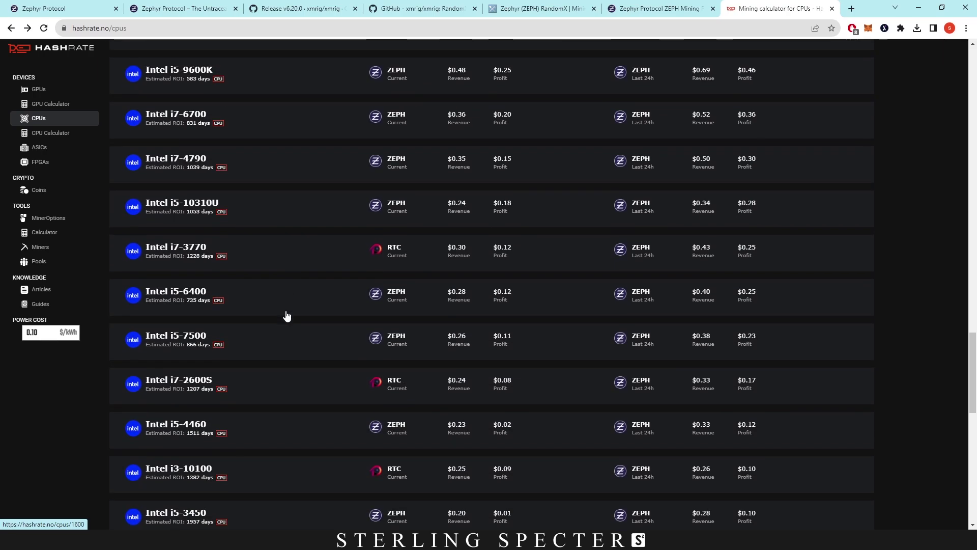
scroll(287, 316, down, 5)
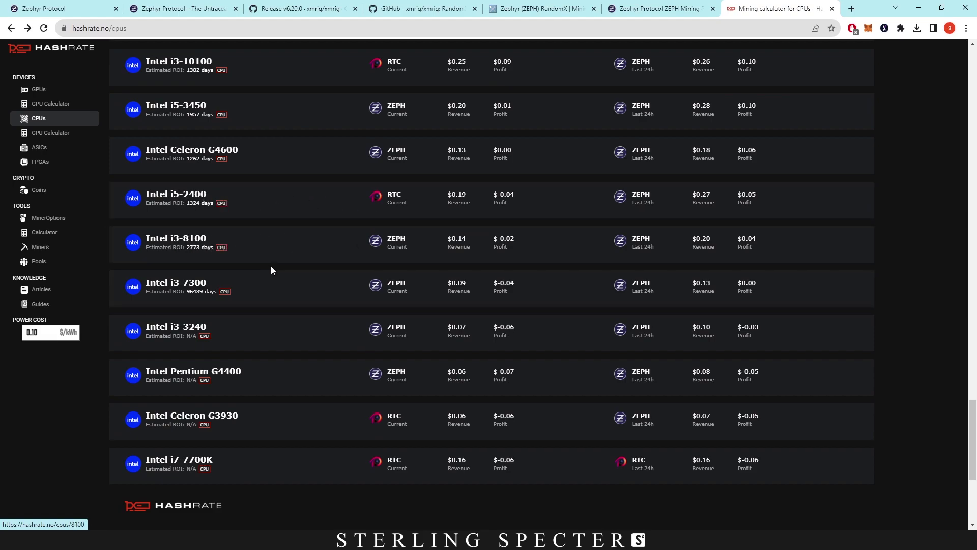
scroll(275, 275, up, 2)
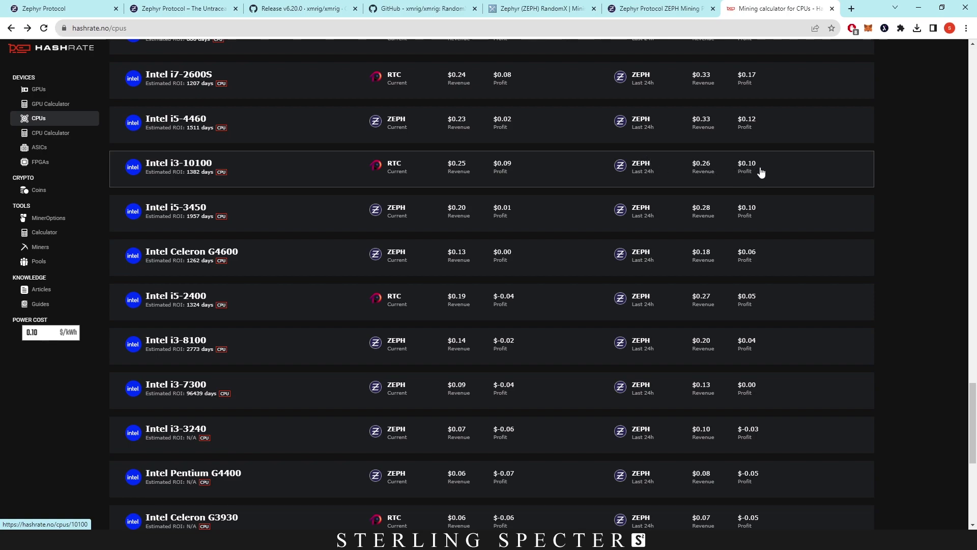
scroll(769, 193, up, 20)
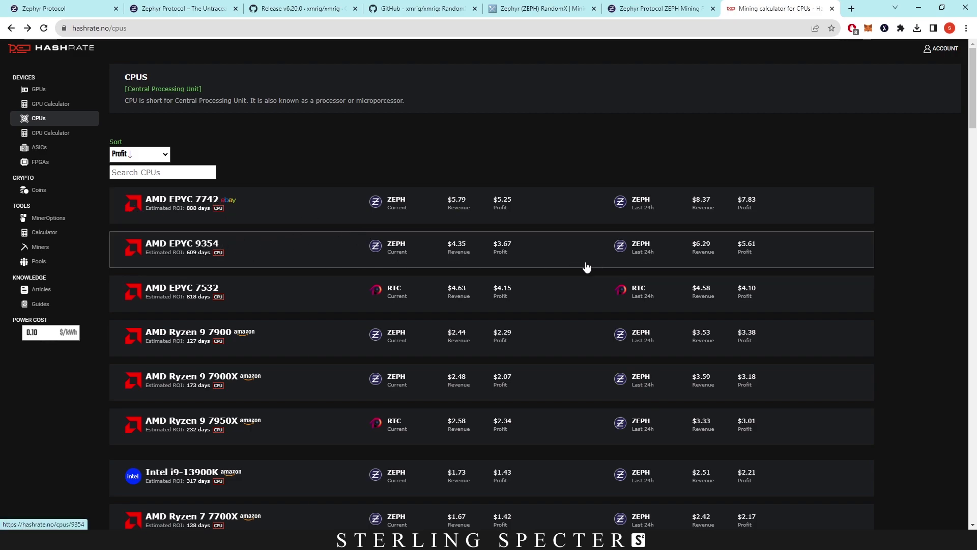
scroll(180, 323, down, 2)
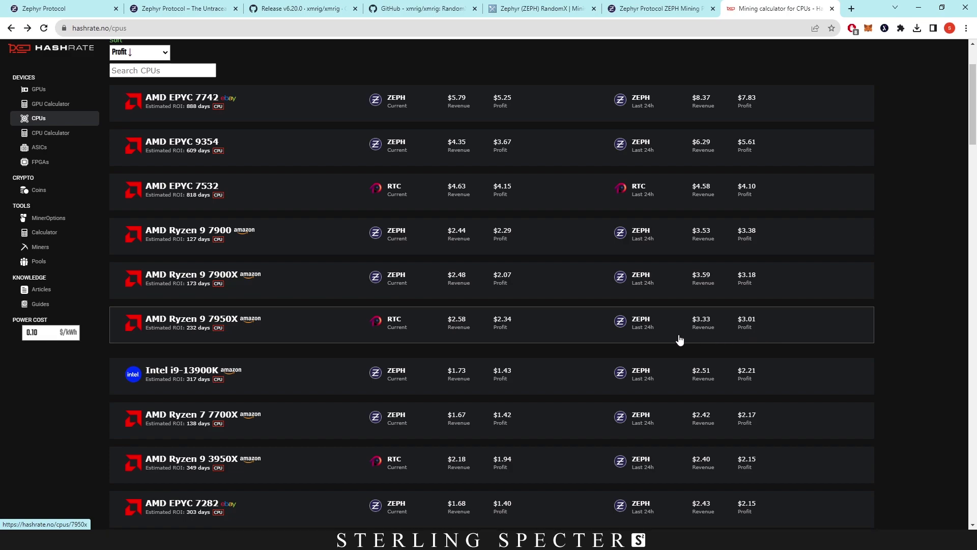
scroll(680, 340, up, 2)
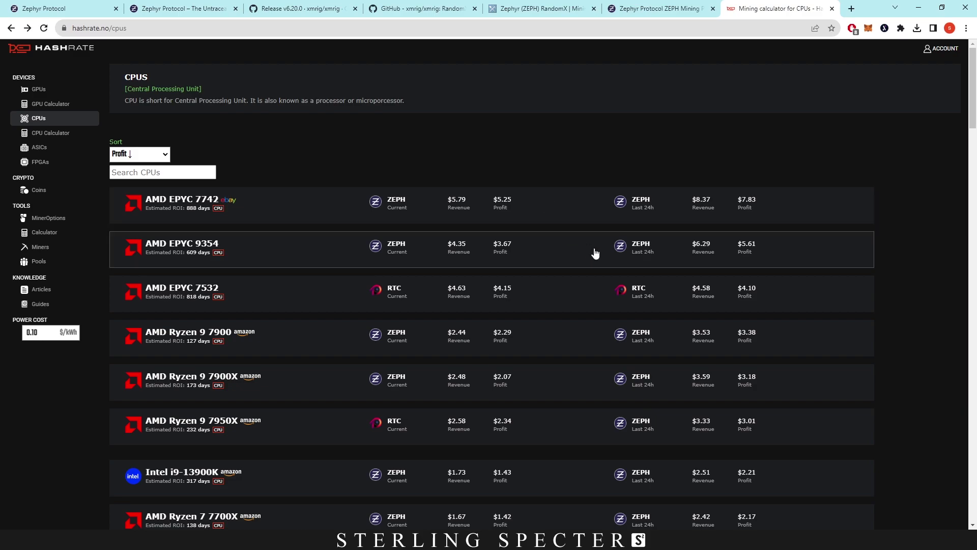
scroll(589, 251, down, 2)
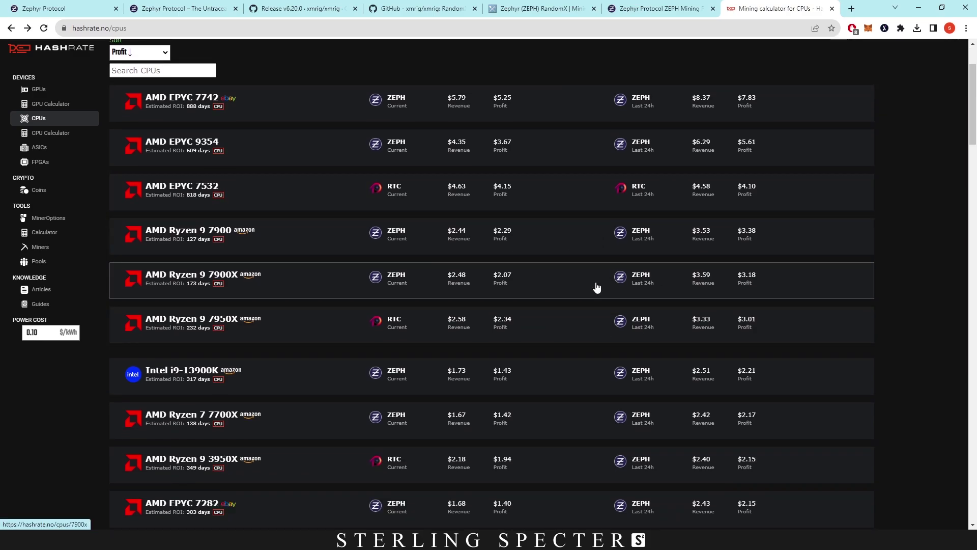